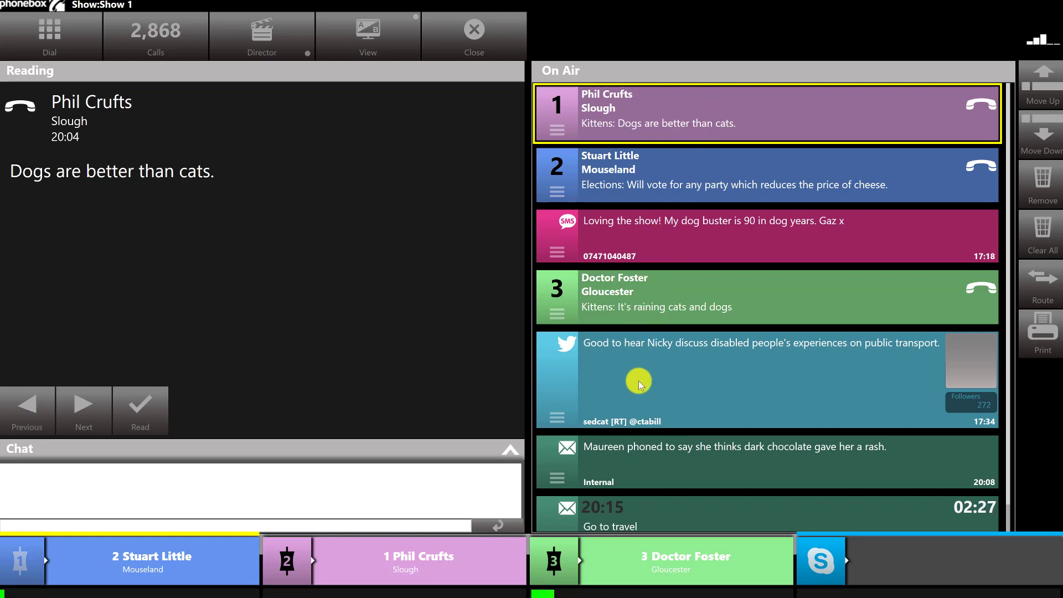
# Remove the highlighted caller with the Kittens point from the On Air queue.
pyautogui.scroll(-1, 639, 377)
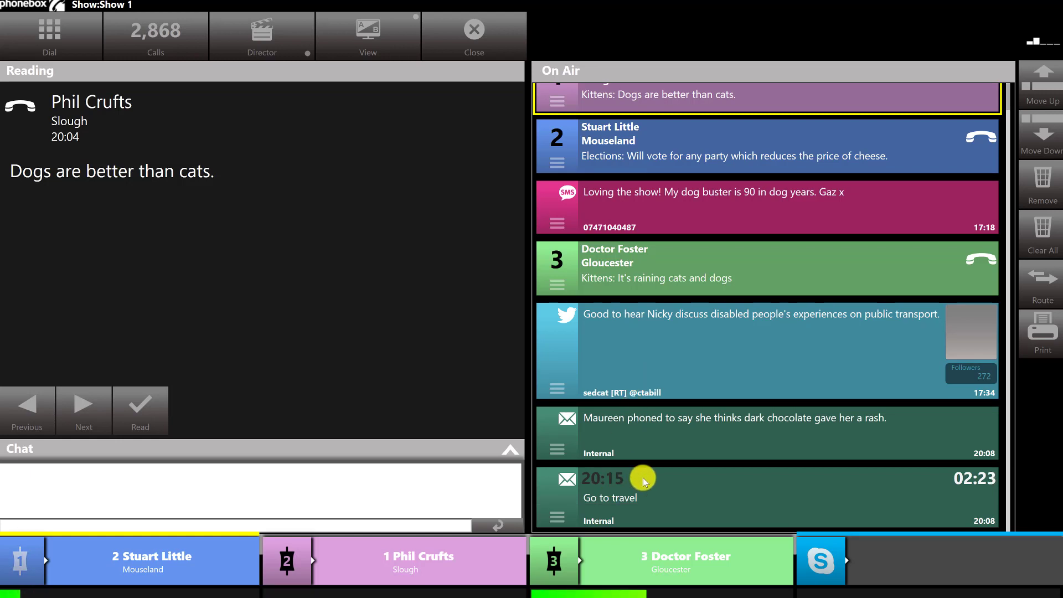
pyautogui.scroll(1, 705, 158)
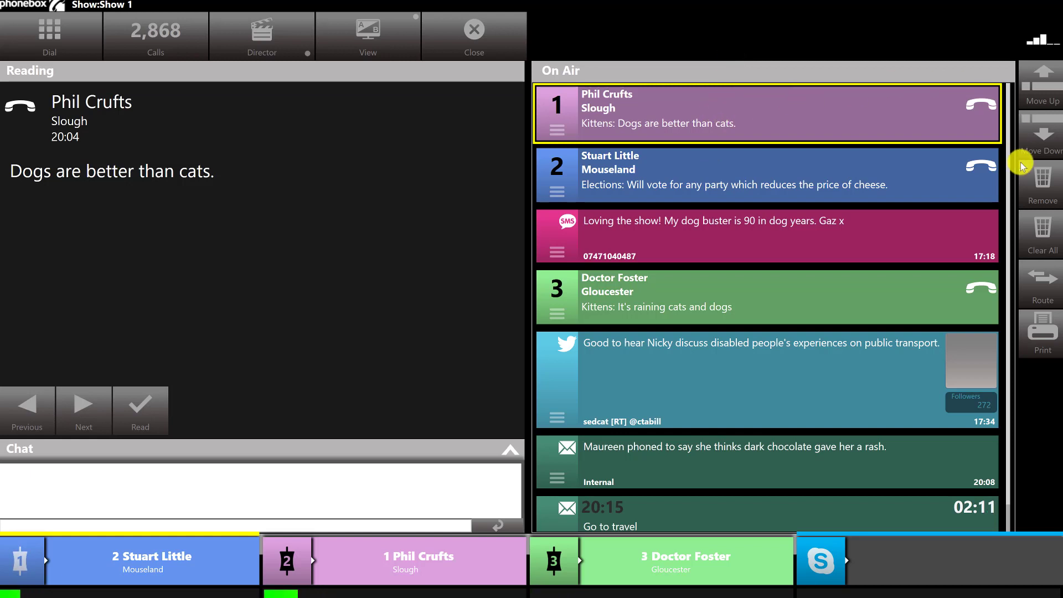
pyautogui.click(1042, 184)
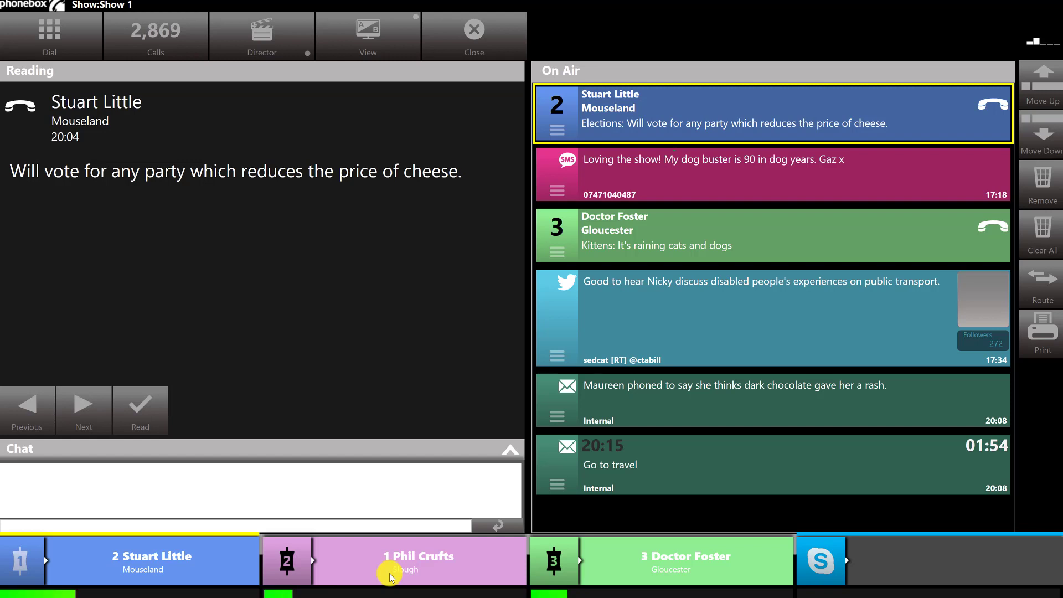
# Switch the layout to the Three Column skin and return it to Presenter - On Air.
pyautogui.click(373, 40)
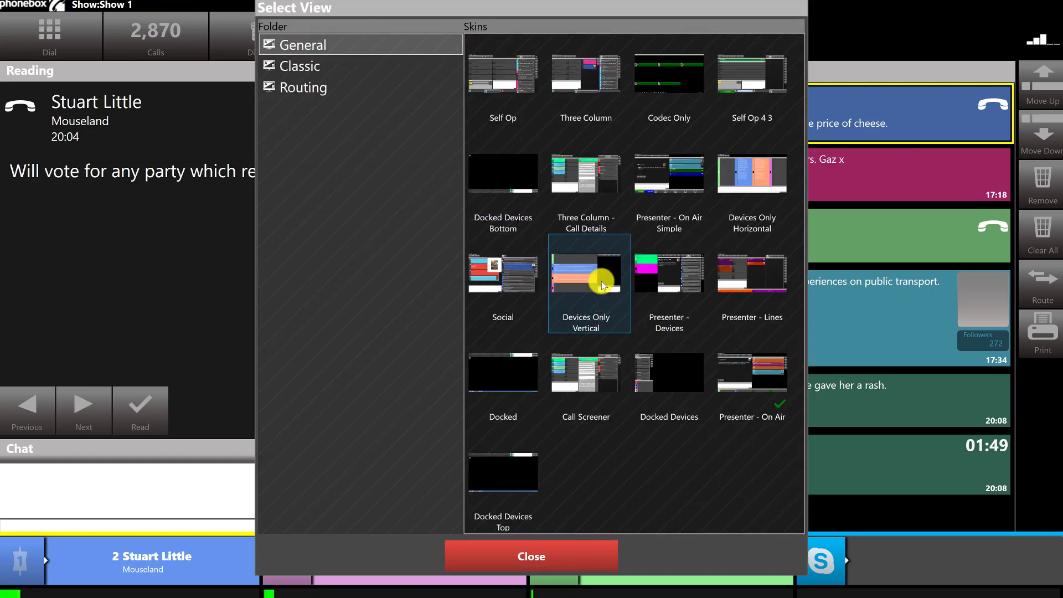
pyautogui.click(583, 88)
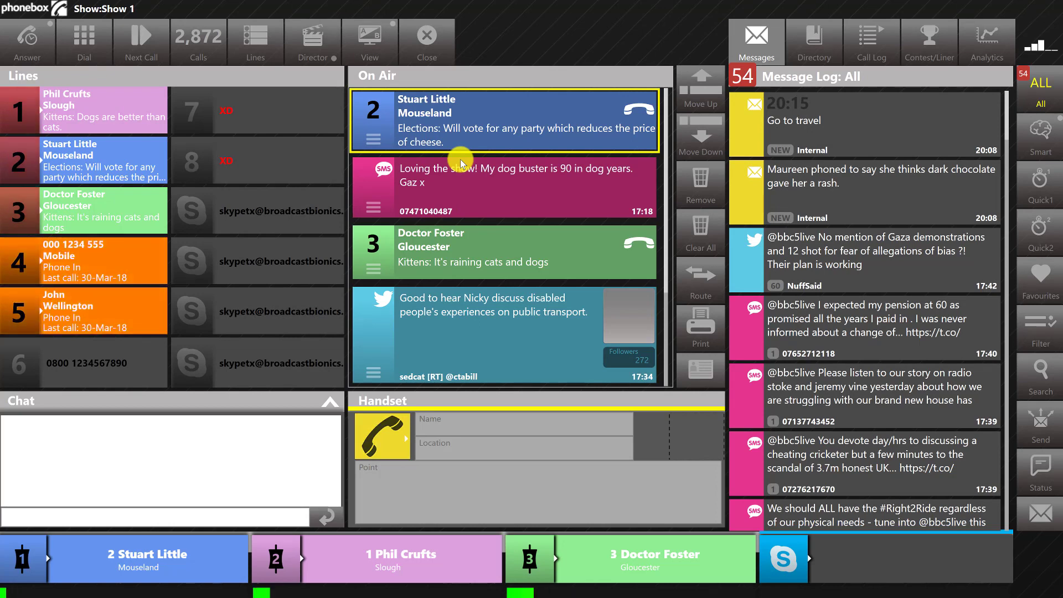
pyautogui.click(371, 38)
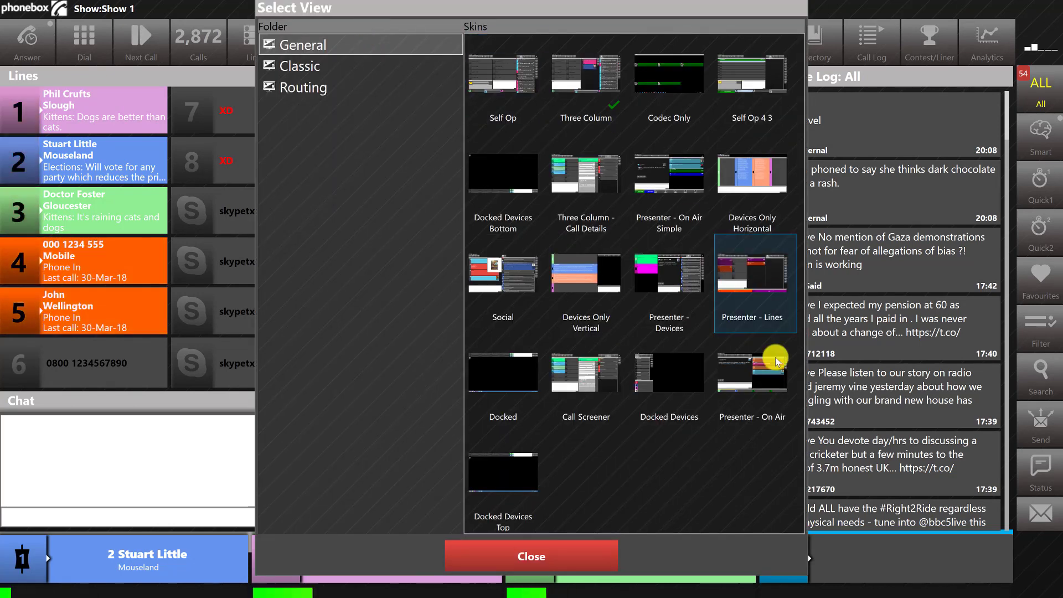
pyautogui.click(767, 380)
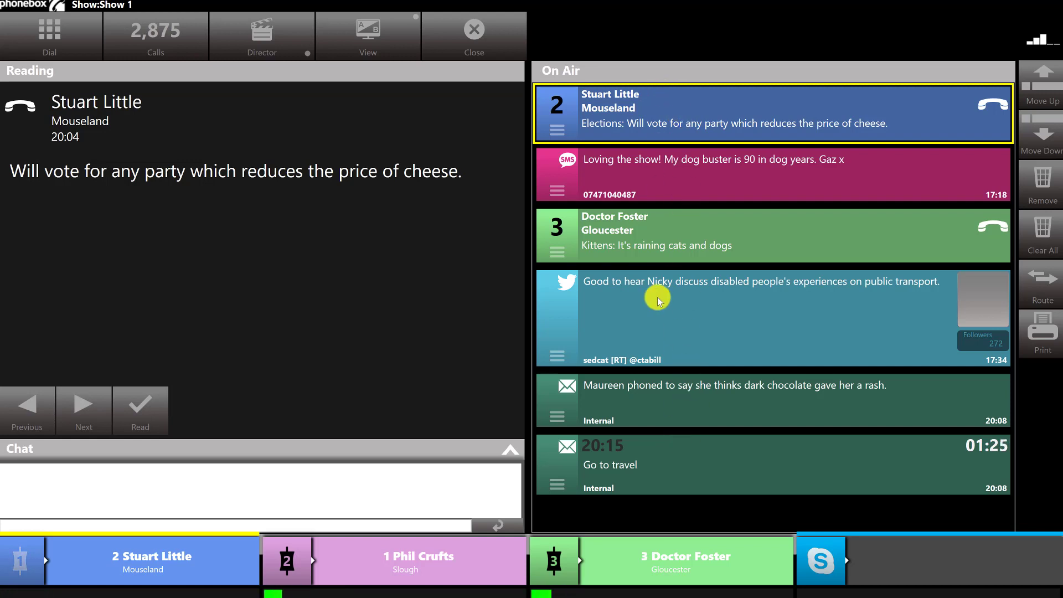
# Change the layout to the Three Column skin in the General folder.
pyautogui.click(334, 28)
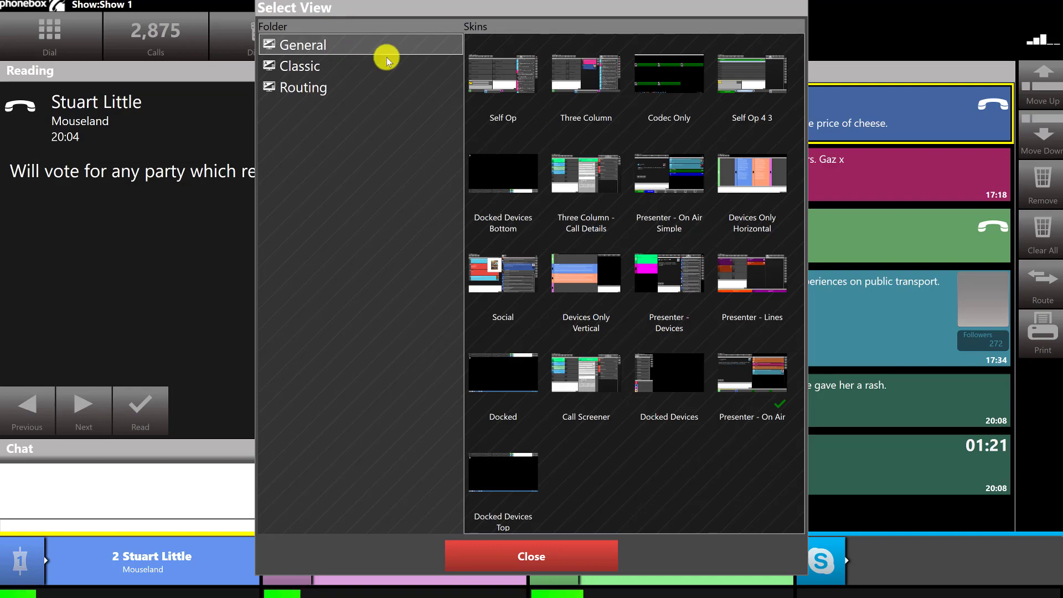
pyautogui.click(566, 79)
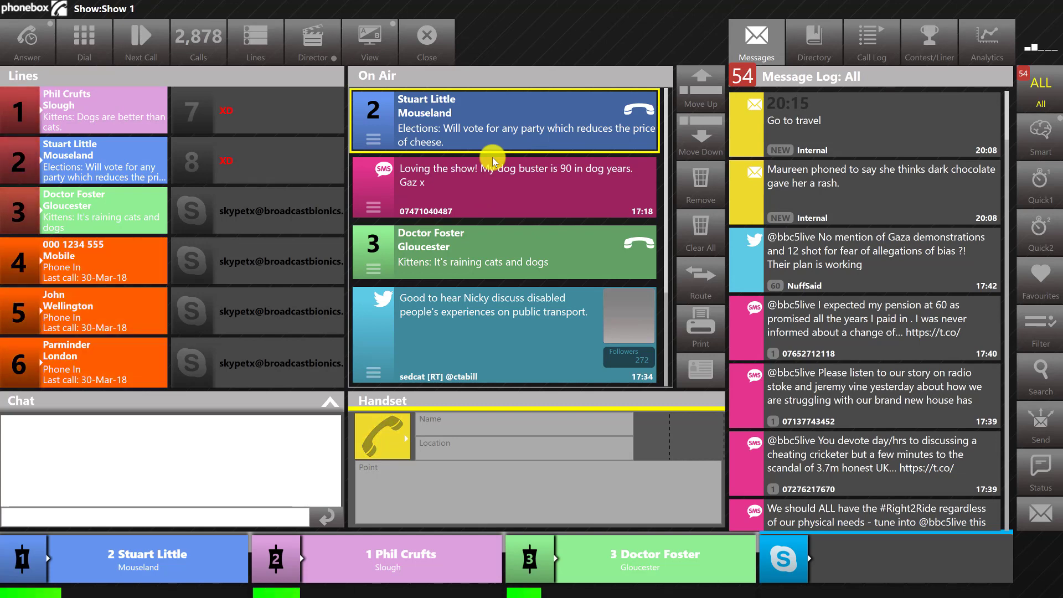
# Choose the Call Screener skin from the General folder.
pyautogui.click(373, 35)
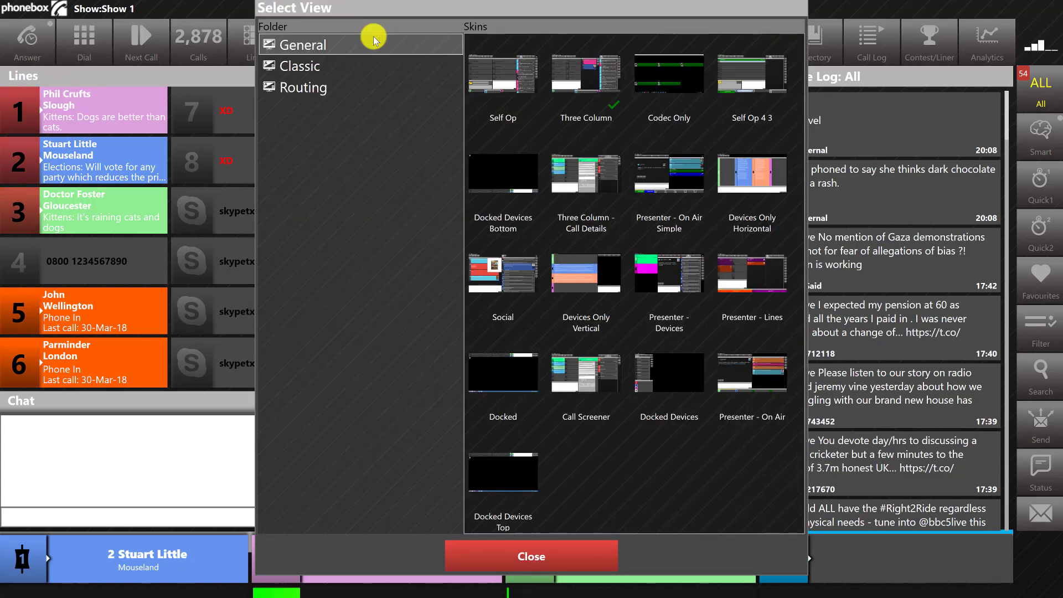
pyautogui.click(573, 377)
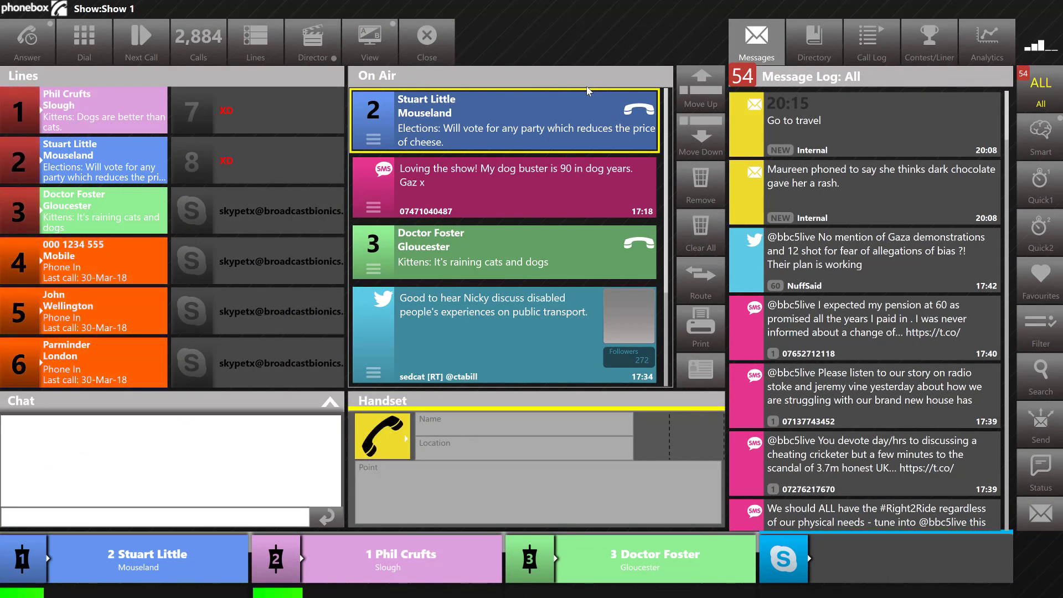
# Clear the whole On Air queue and hang up the callers on lines 1, 2 and 3.
pyautogui.click(693, 233)
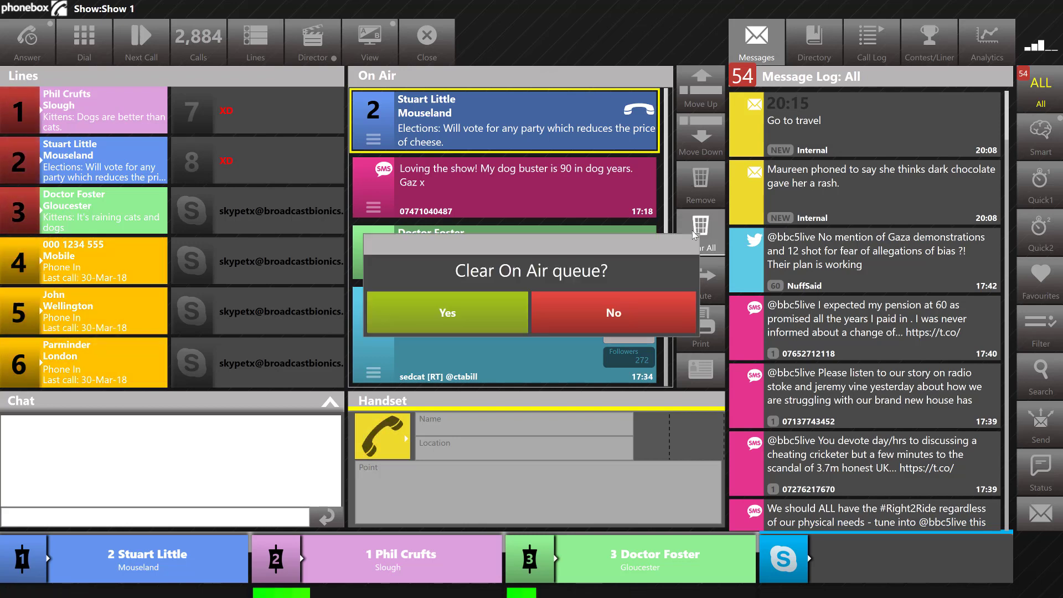
pyautogui.click(565, 319)
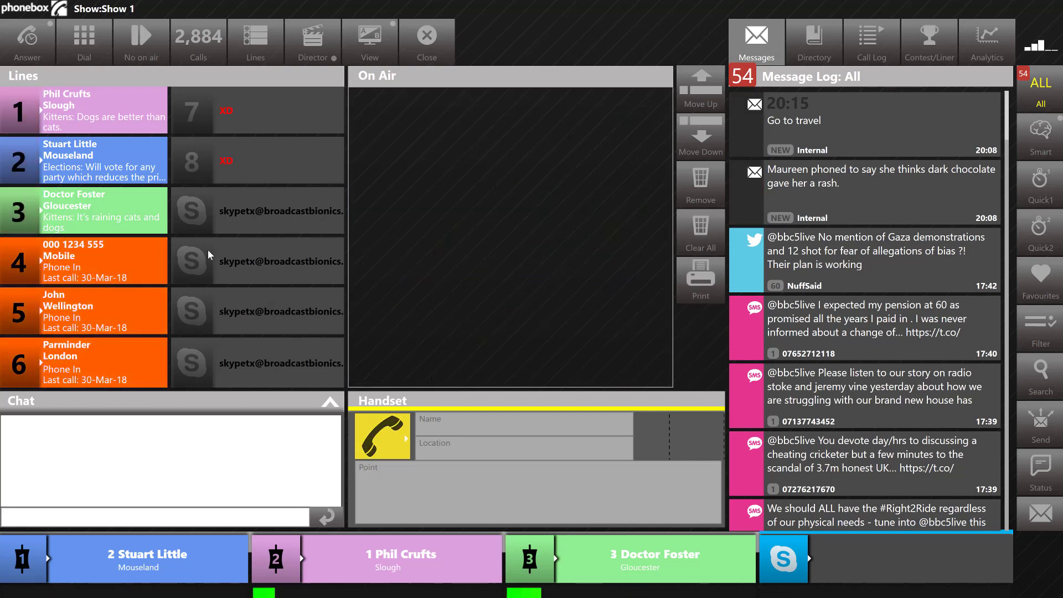
pyautogui.click(17, 111)
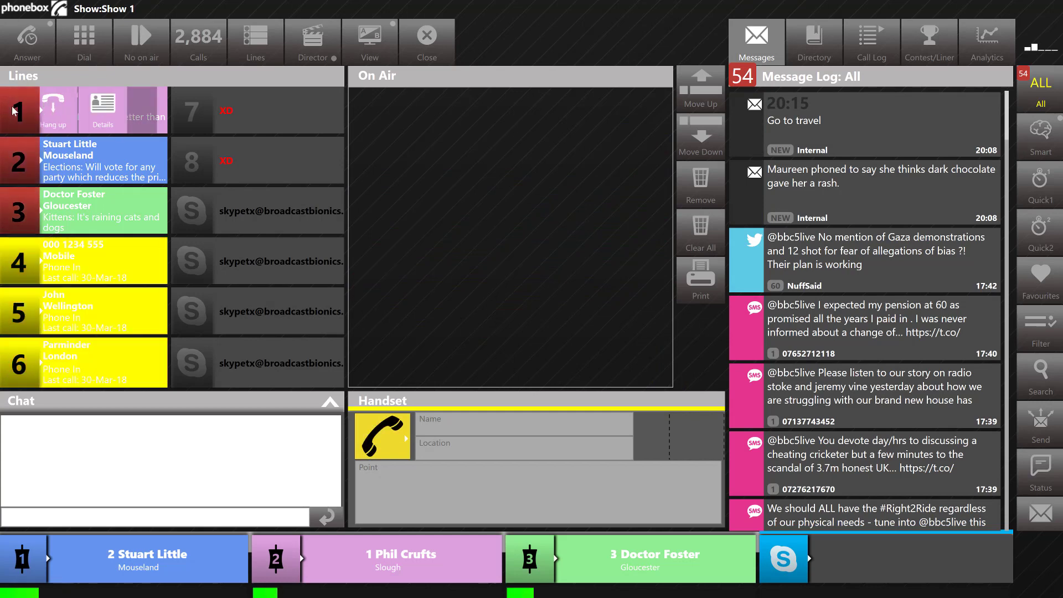
pyautogui.click(63, 105)
pyautogui.click(43, 168)
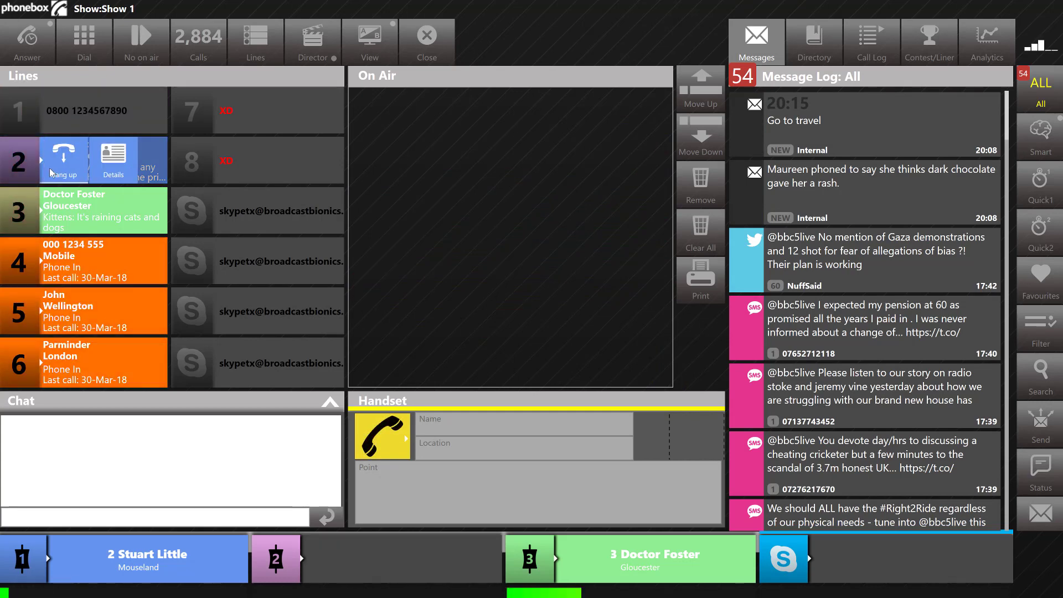
pyautogui.click(62, 163)
pyautogui.click(70, 209)
pyautogui.click(70, 209)
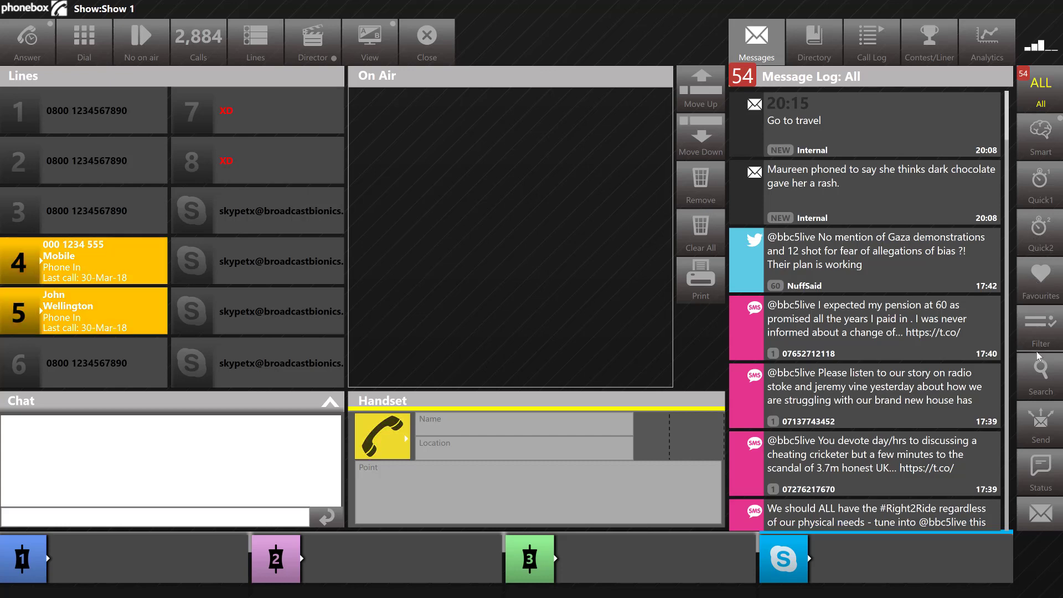
# Show the call log and open its list of topic tags.
pyautogui.click(891, 58)
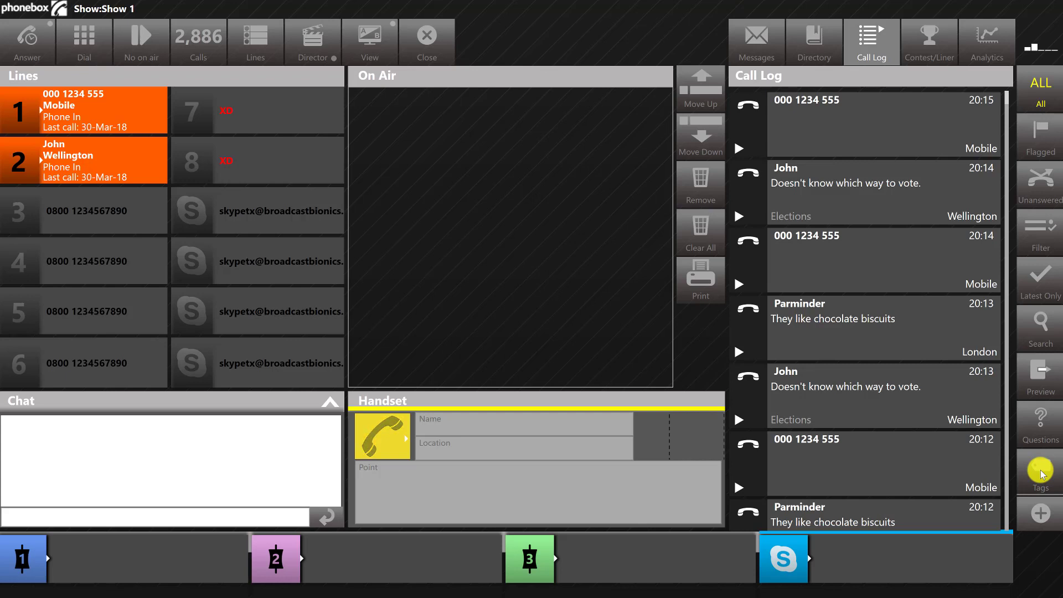
pyautogui.click(1041, 473)
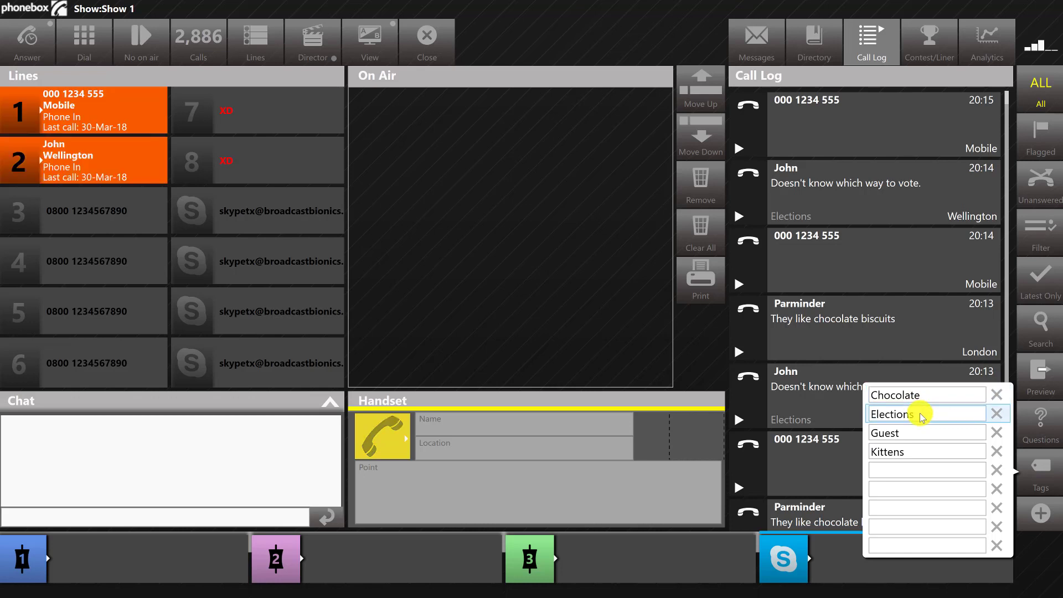
# Add a tag named "add topics" below Kittens and clear that tag again.
pyautogui.click(887, 471)
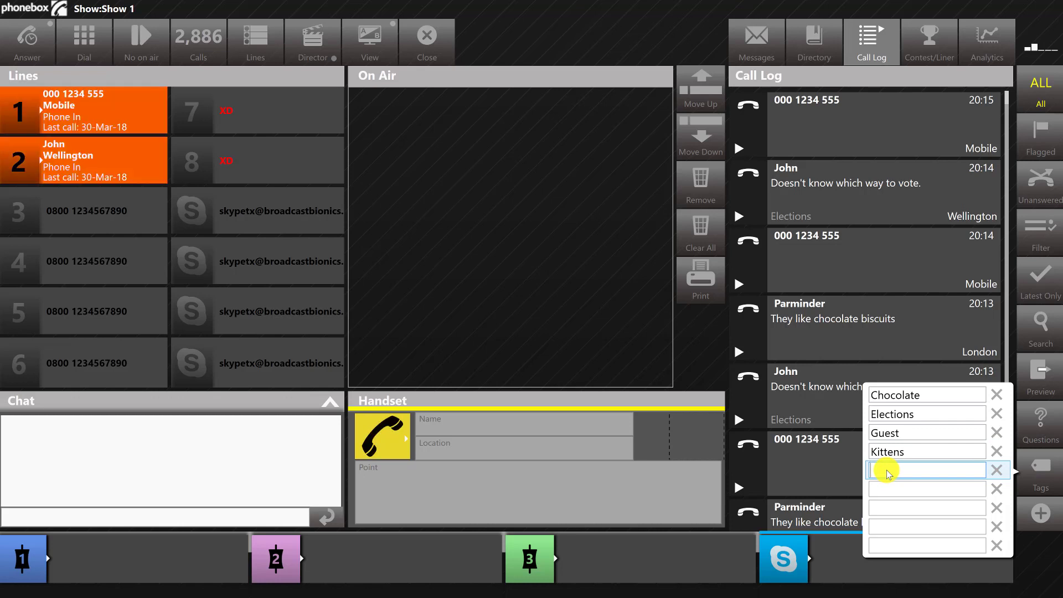
pyautogui.write('a')
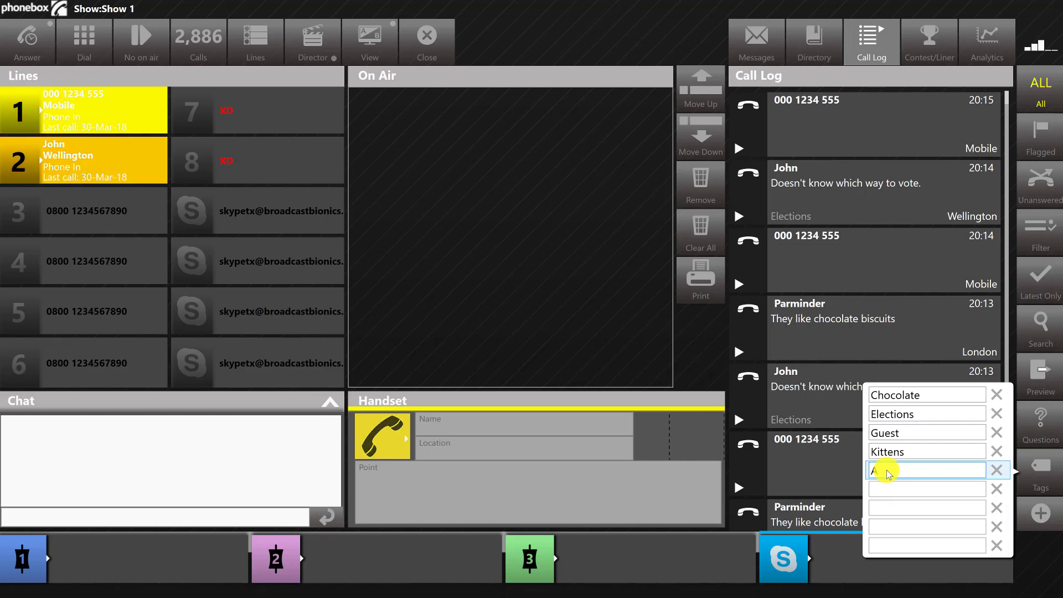
pyautogui.write('dd topi')
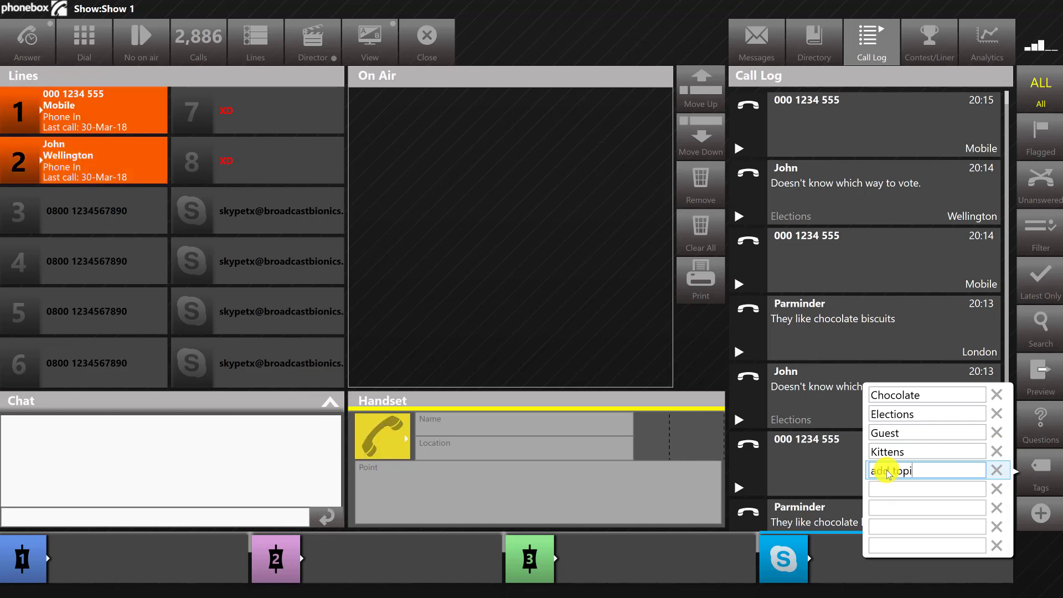
pyautogui.write('cs')
pyautogui.click(891, 491)
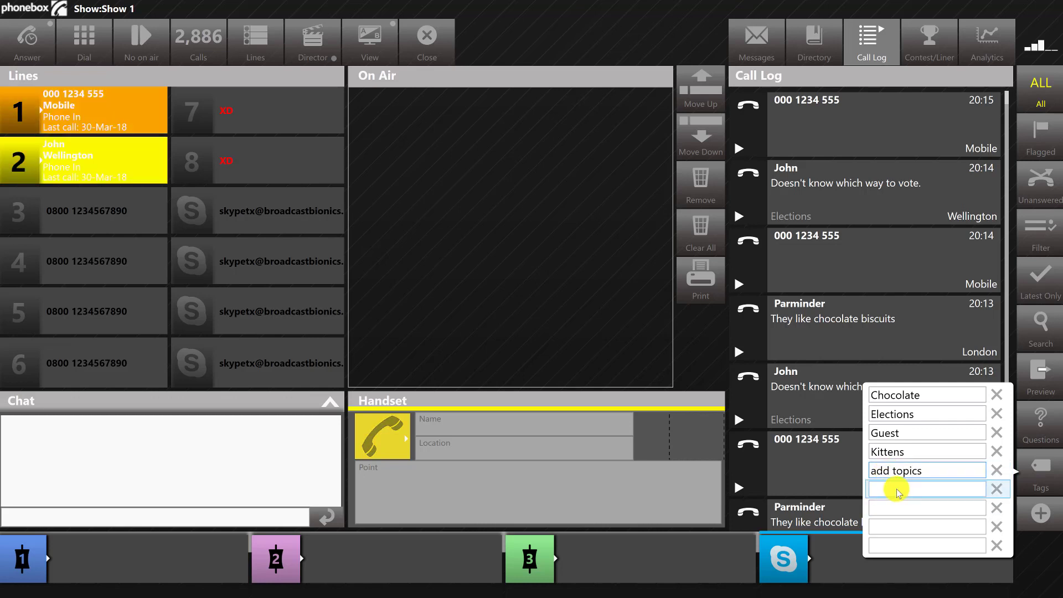
pyautogui.click(999, 476)
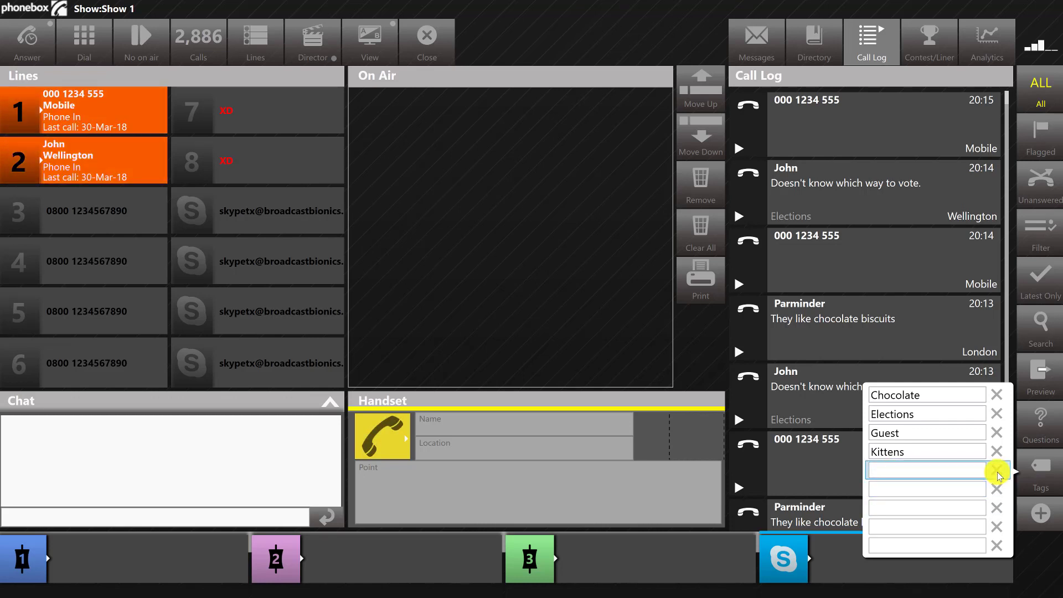
# Add the Short Text screening question "Are you standing in the election?" and save the question list.
pyautogui.click(1040, 419)
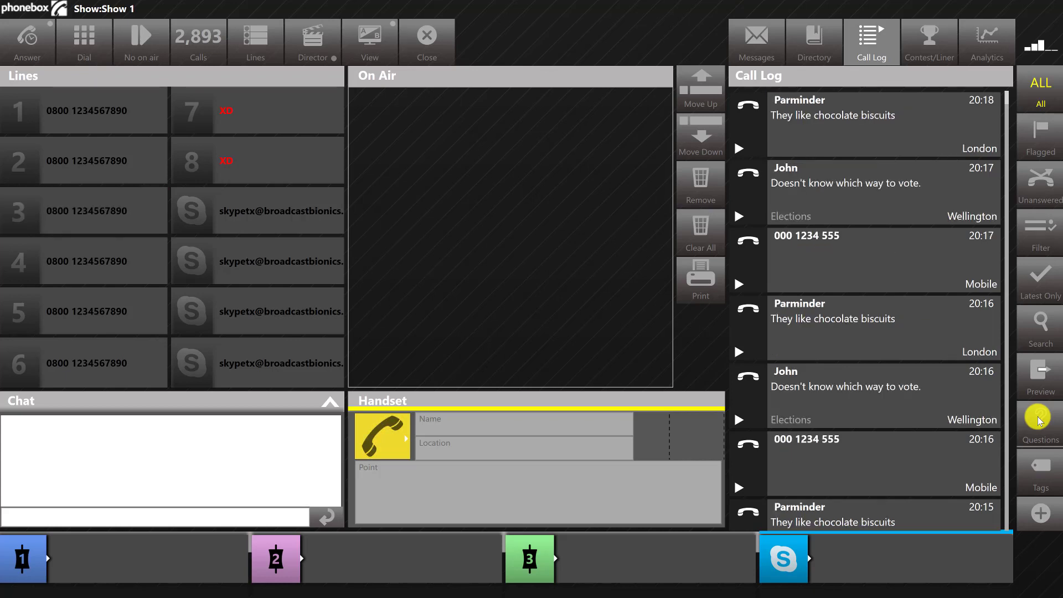
pyautogui.click(1039, 420)
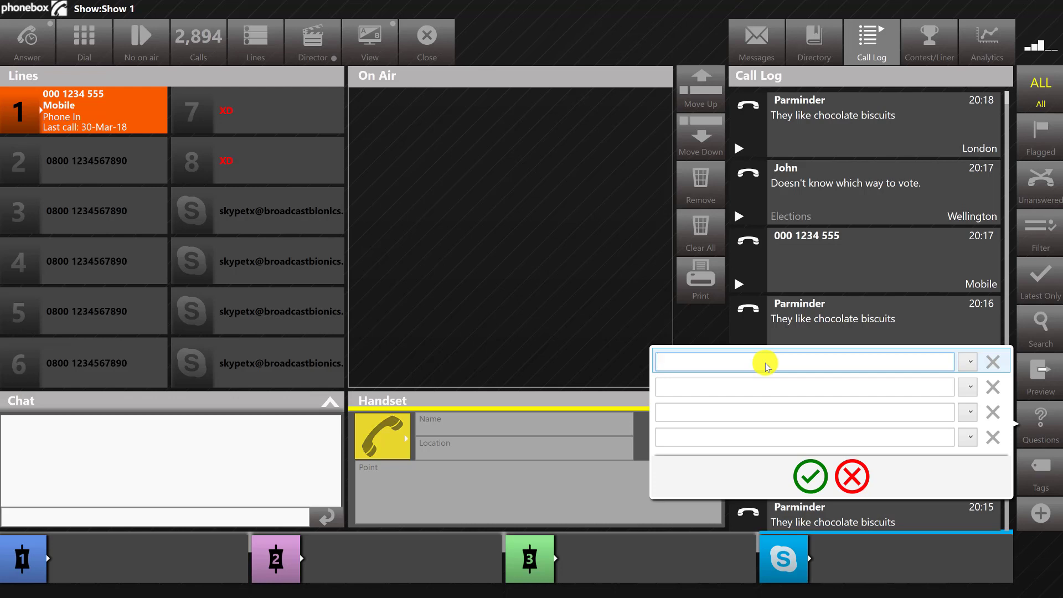
pyautogui.write('Are you ')
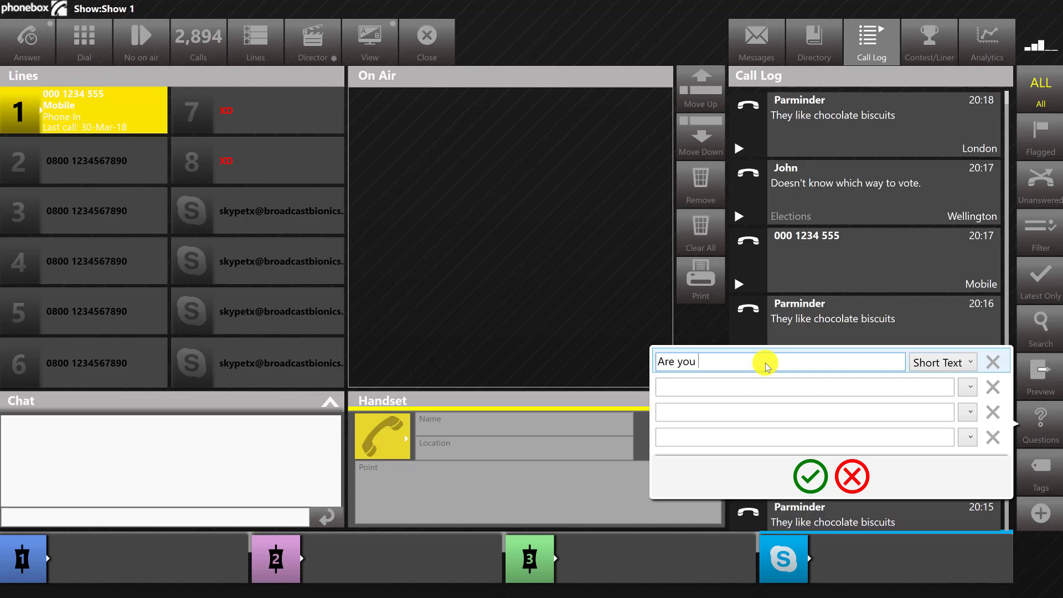
pyautogui.write('standing in the')
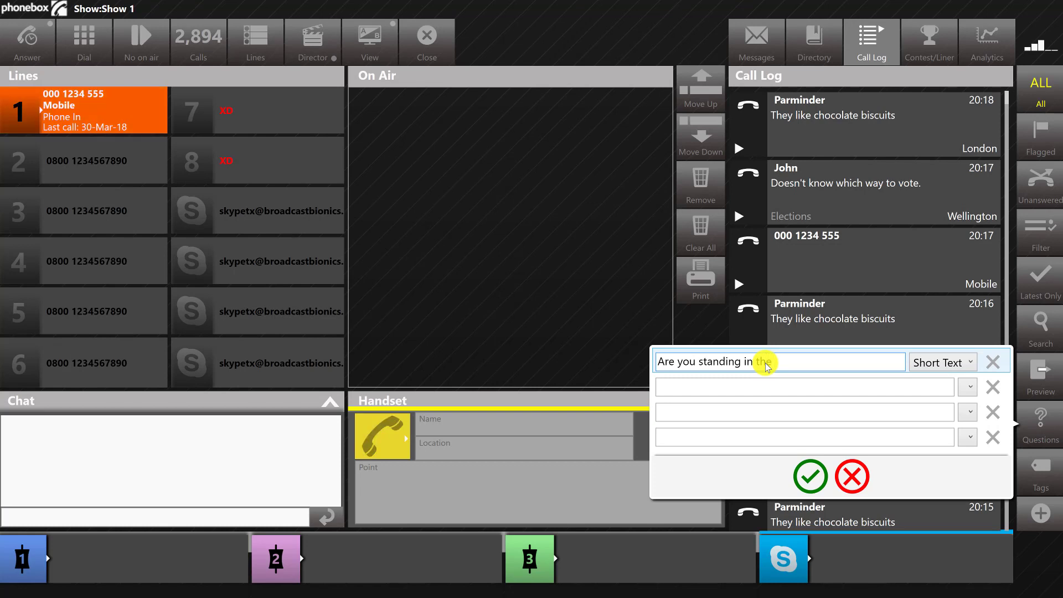
pyautogui.write(' elect')
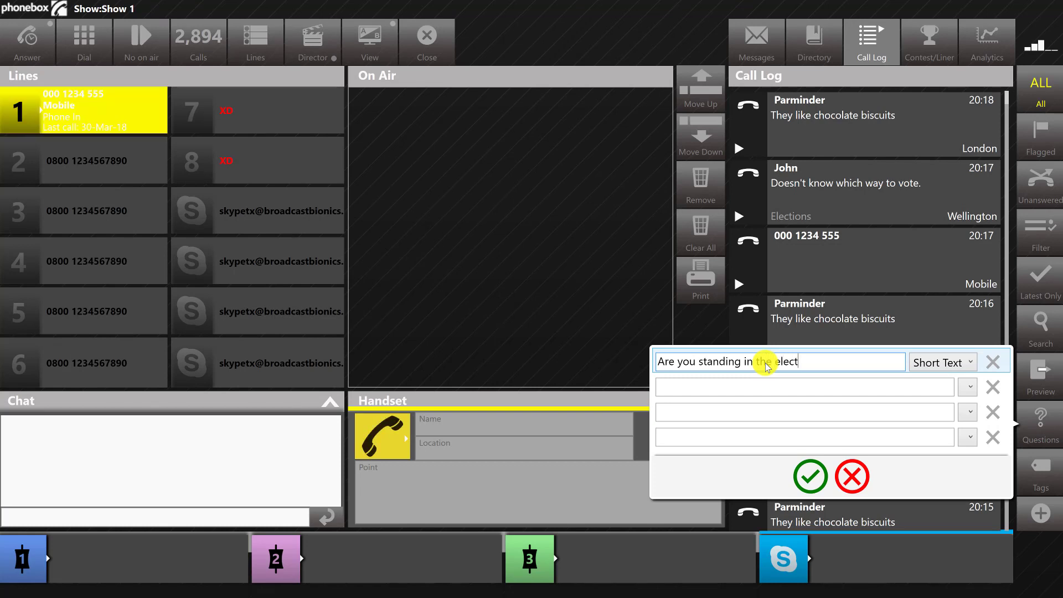
pyautogui.write('ion?')
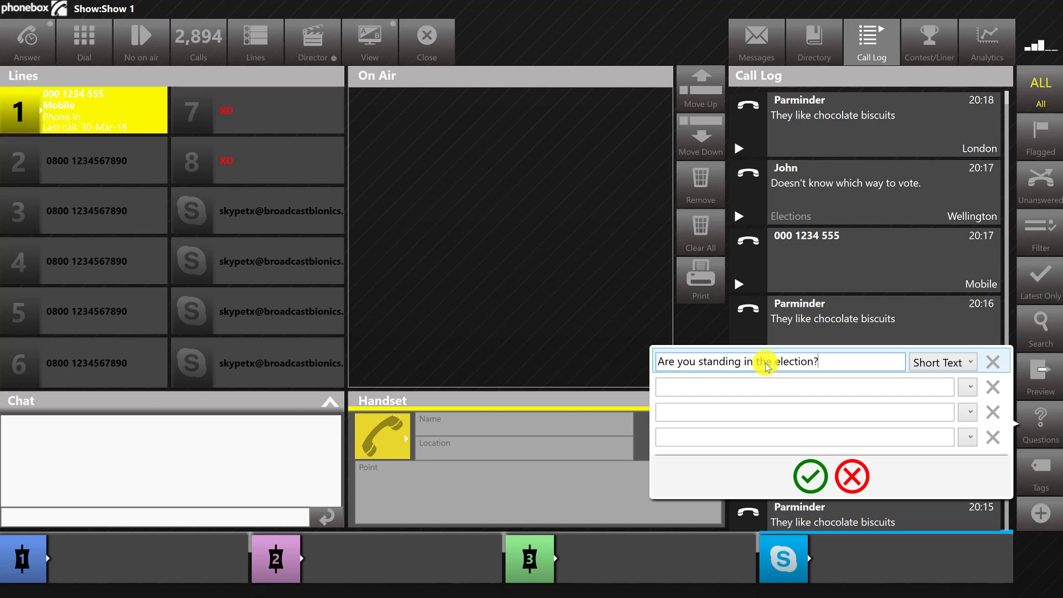
pyautogui.click(807, 478)
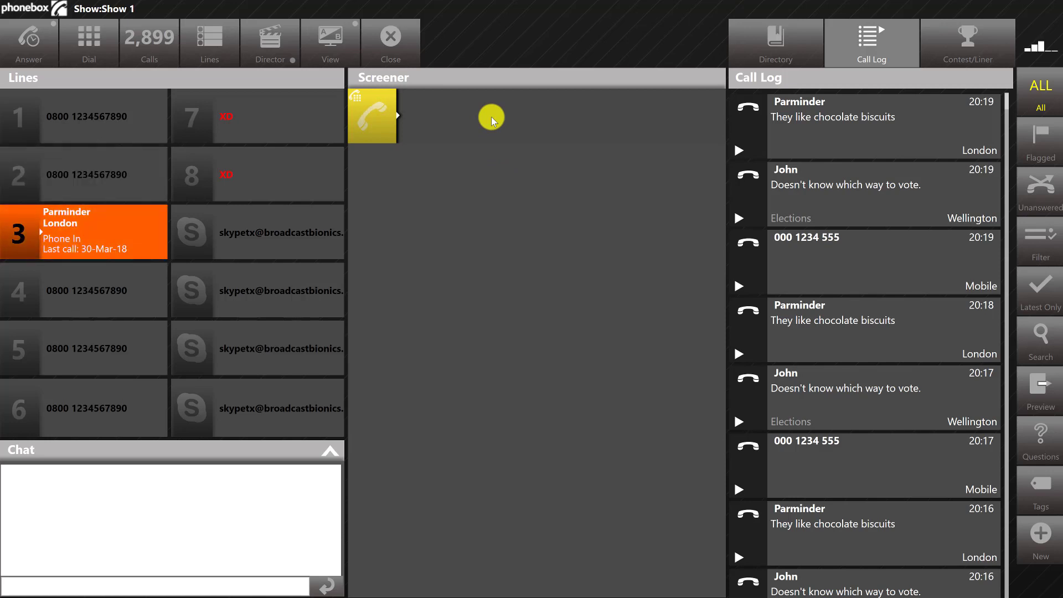
# Answer the incoming call on line 3 and enter "No" for the question about standing in the election.
pyautogui.click(105, 224)
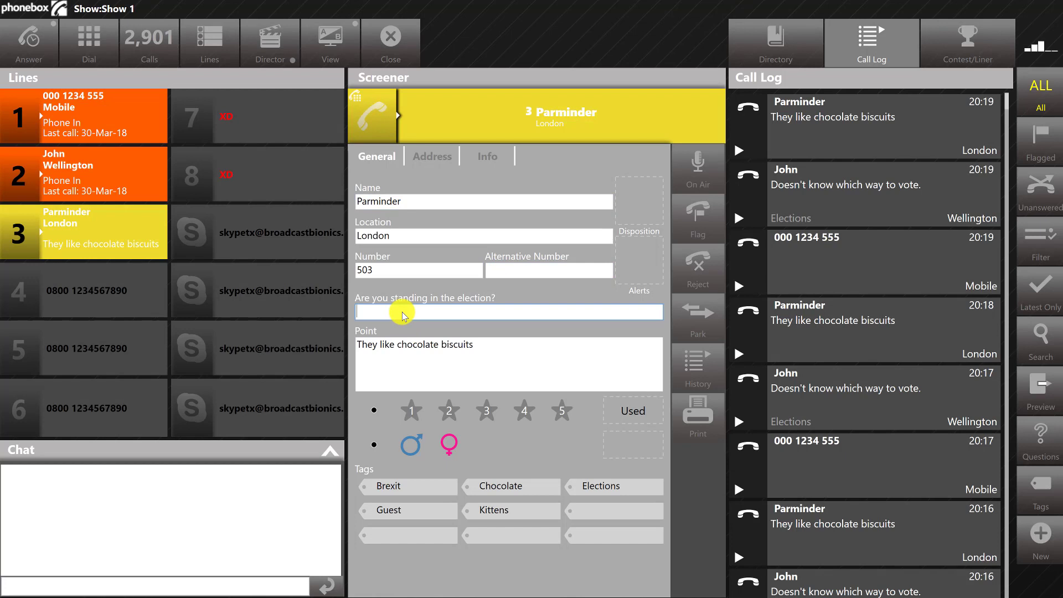
pyautogui.write('No')
pyautogui.click(476, 350)
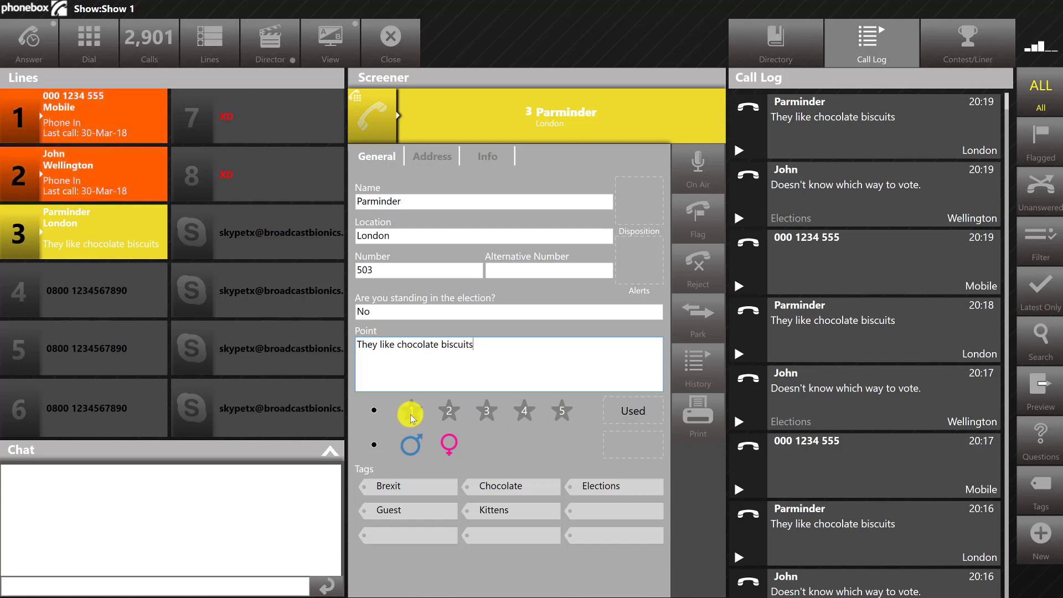
# Complete the line 3 caller's details with a four-star rating, female gender and the Chocolate tag.
pyautogui.click(523, 412)
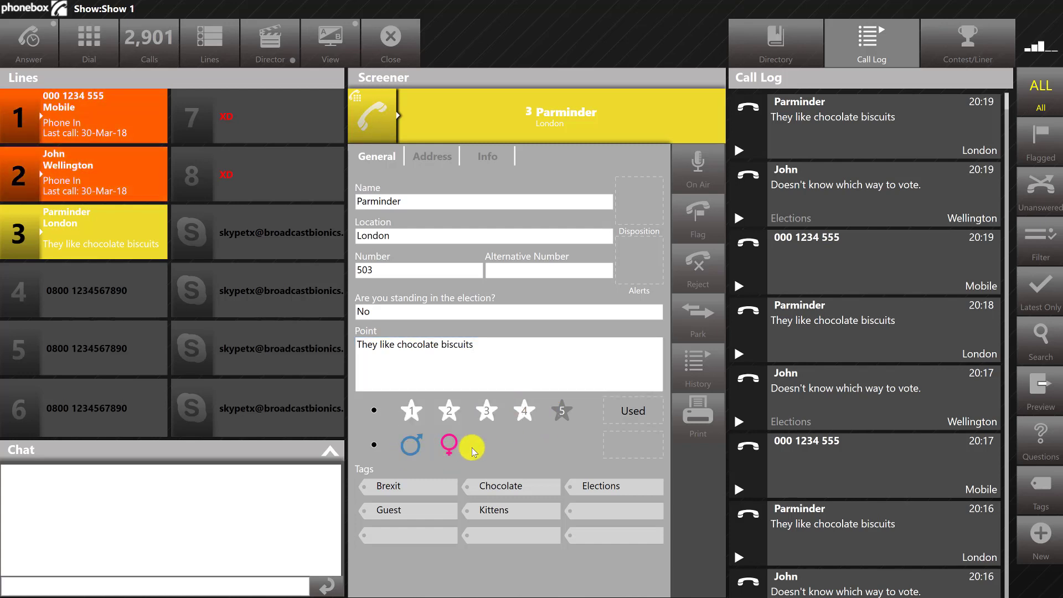
pyautogui.click(449, 443)
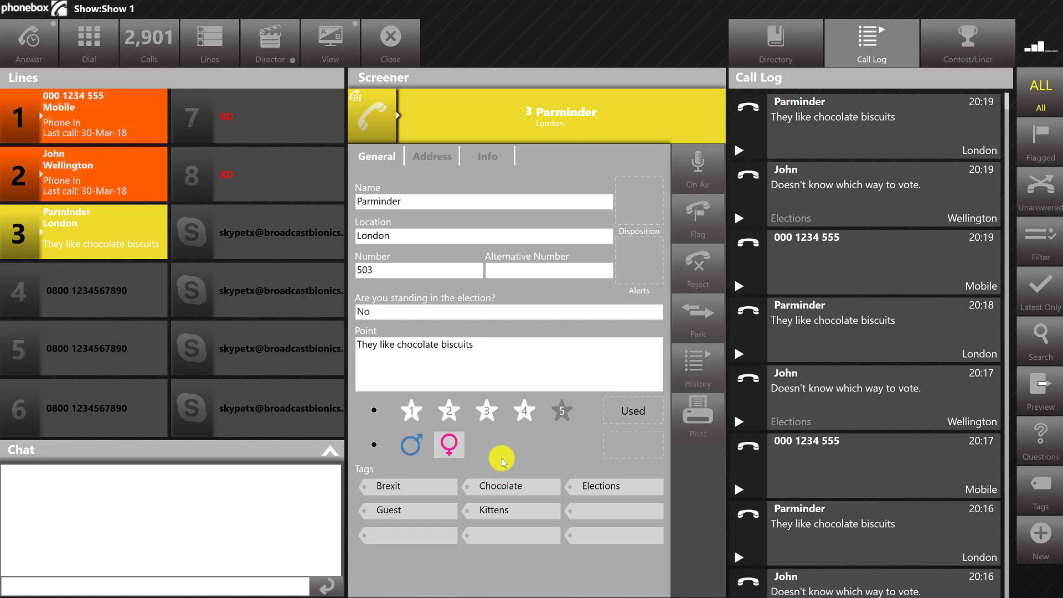
pyautogui.click(501, 486)
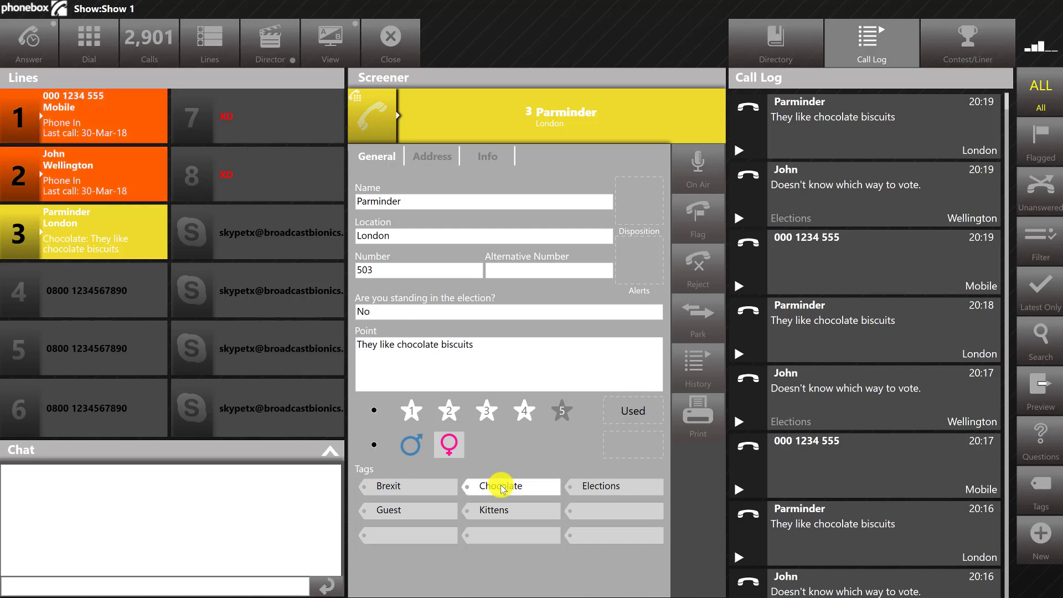
# Flag the line 3 call and answer the waiting call on line 2.
pyautogui.click(695, 220)
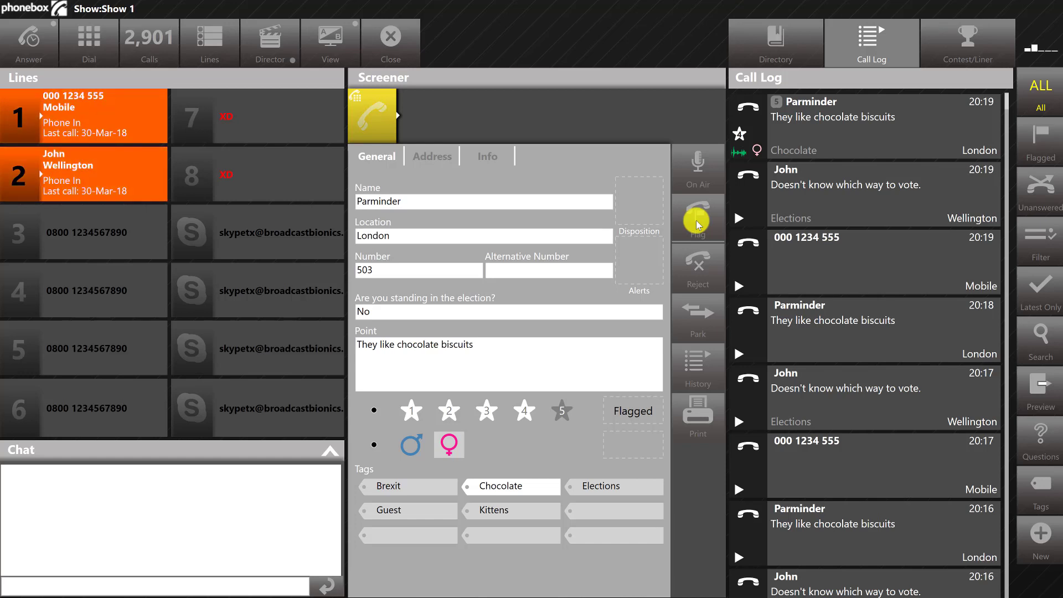
pyautogui.click(92, 157)
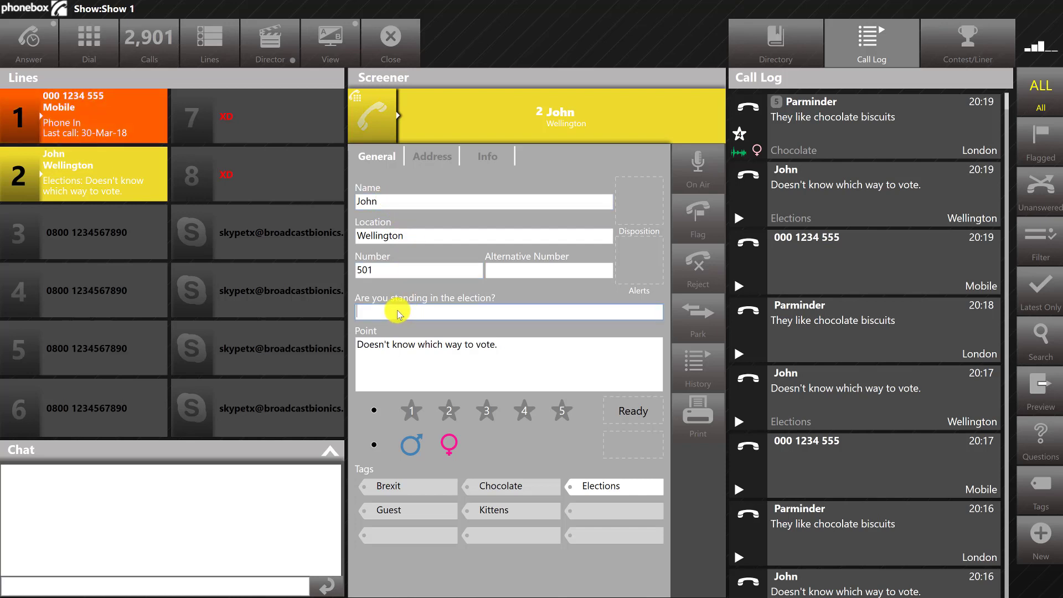
# Complete the line 2 caller's details with "No" for the election question, five stars, male gender and Flagged status, and flag the call.
pyautogui.click(515, 348)
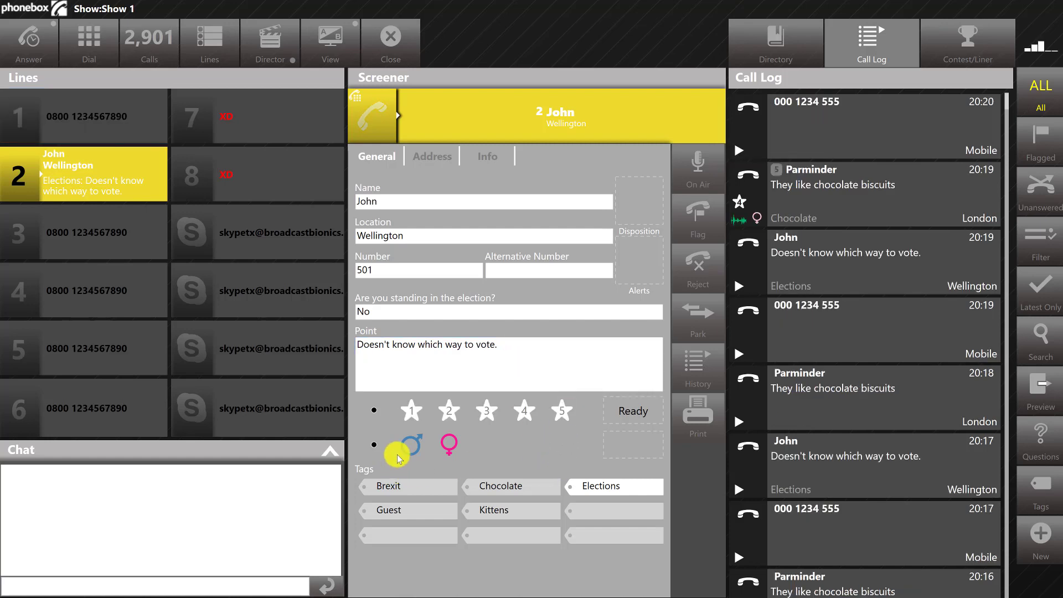
pyautogui.click(415, 441)
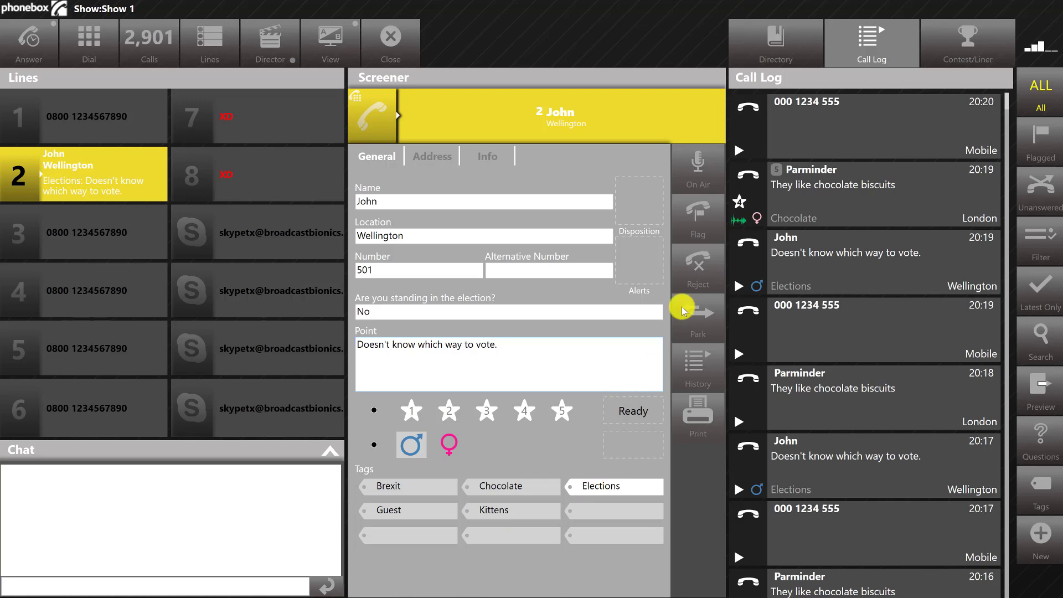
pyautogui.click(631, 412)
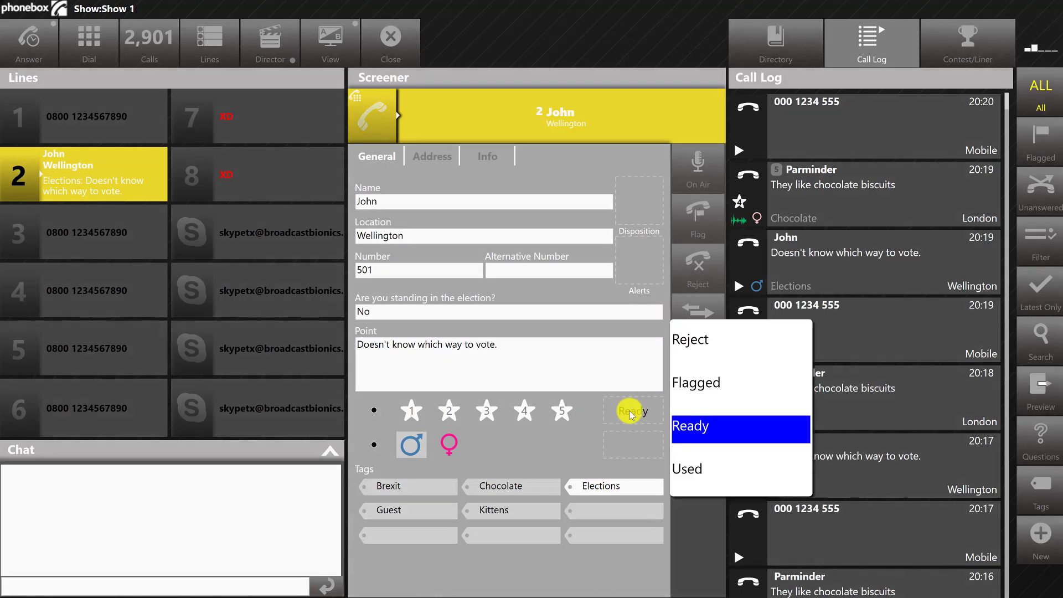
pyautogui.click(699, 387)
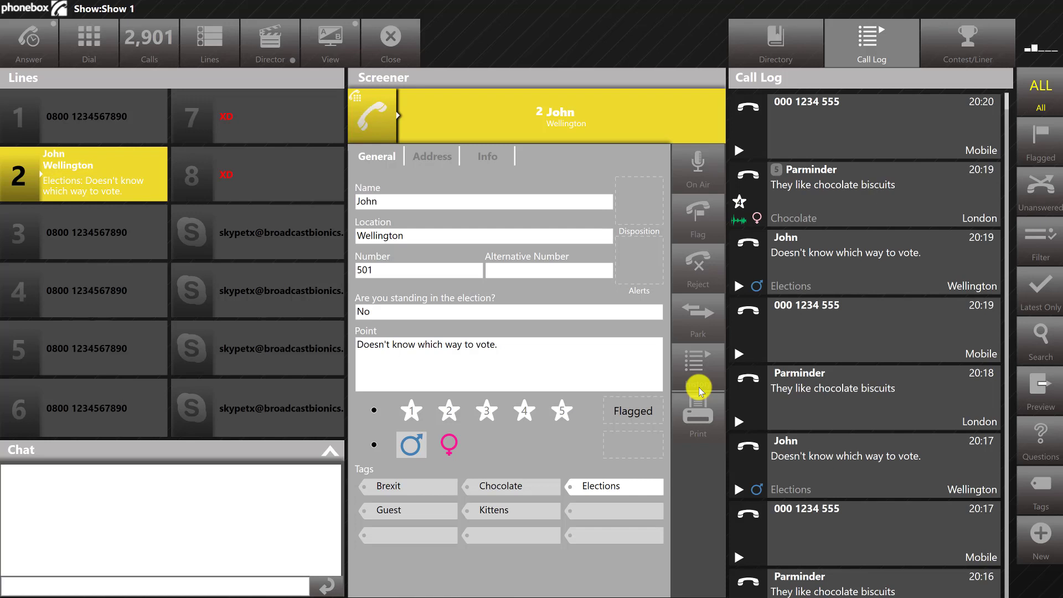
pyautogui.click(704, 223)
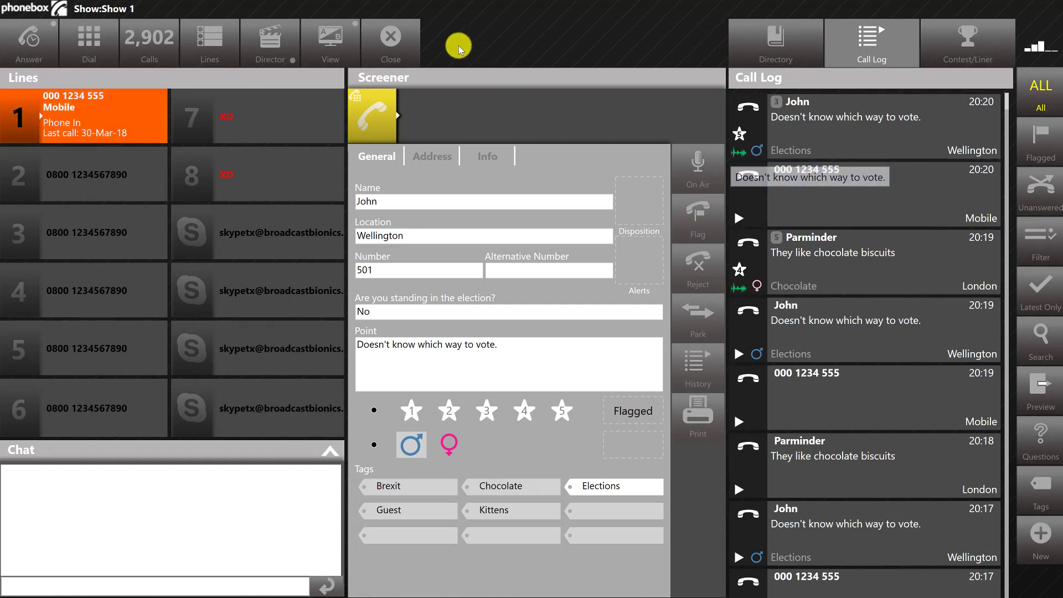
# Switch to the Three Column view and show only the flagged calls in the call log.
pyautogui.click(326, 49)
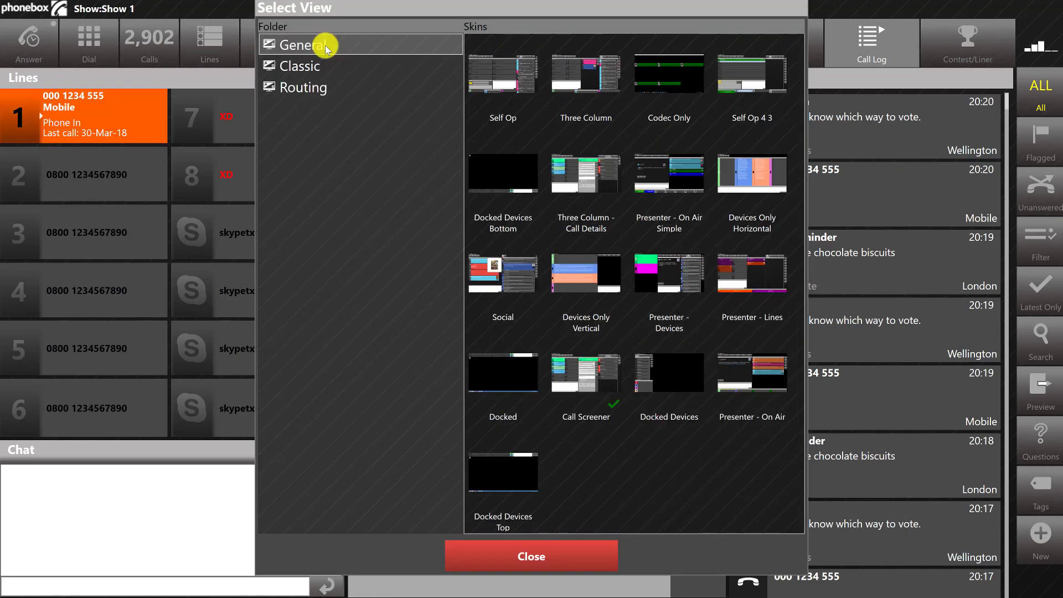
pyautogui.click(591, 65)
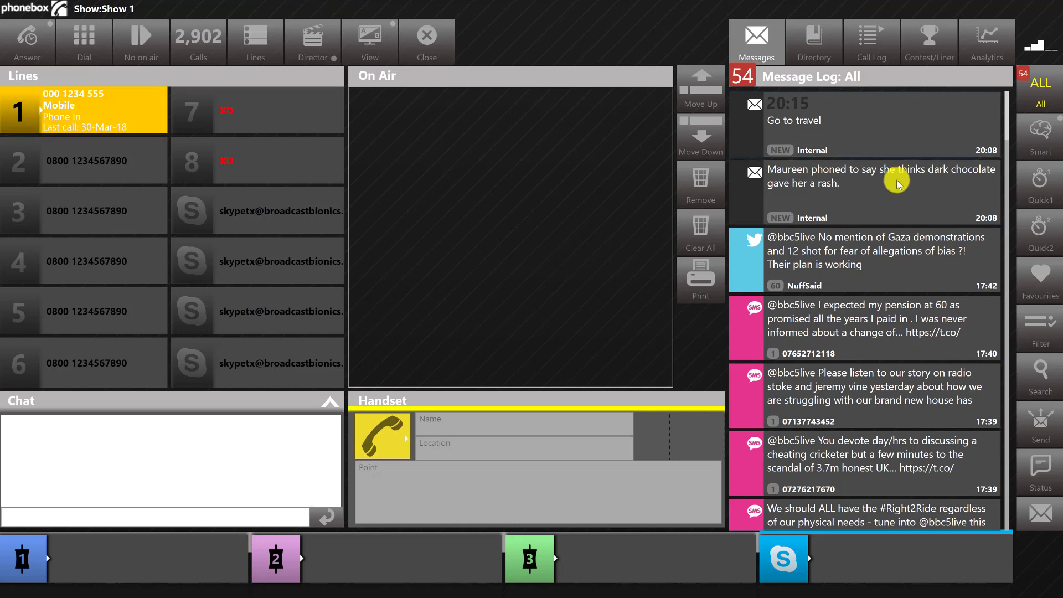
pyautogui.click(882, 45)
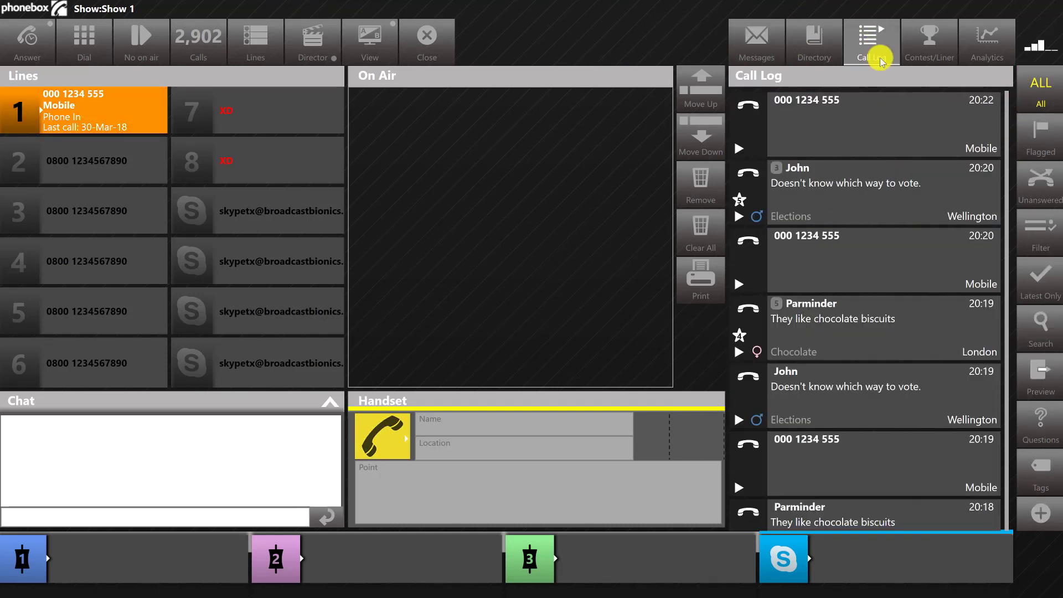
pyautogui.click(1040, 141)
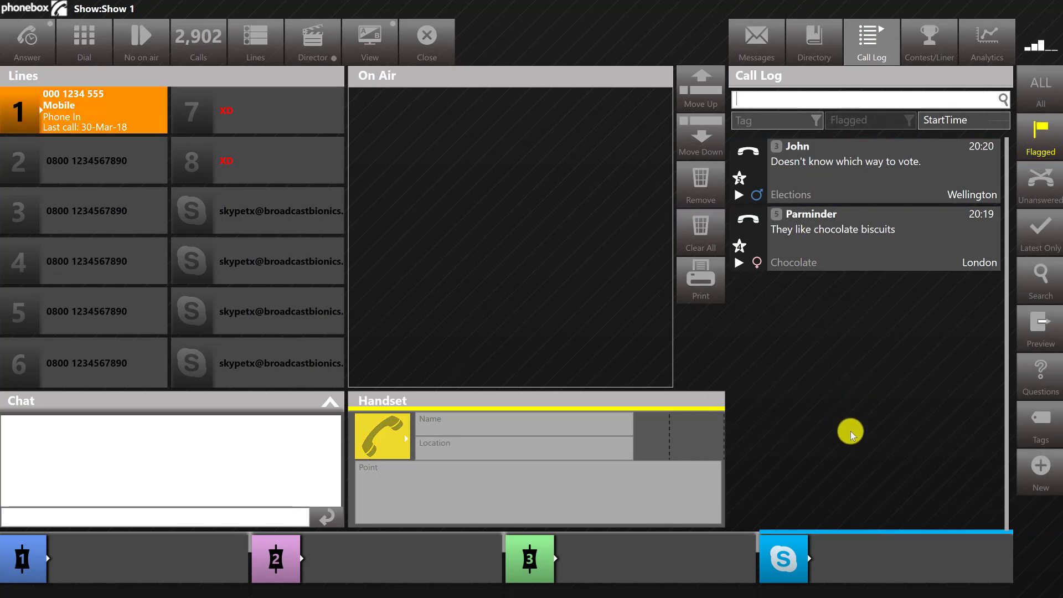
# Open the flagged Elections call from Wellington, try to call the caller back, and return to the call log.
pyautogui.click(835, 171)
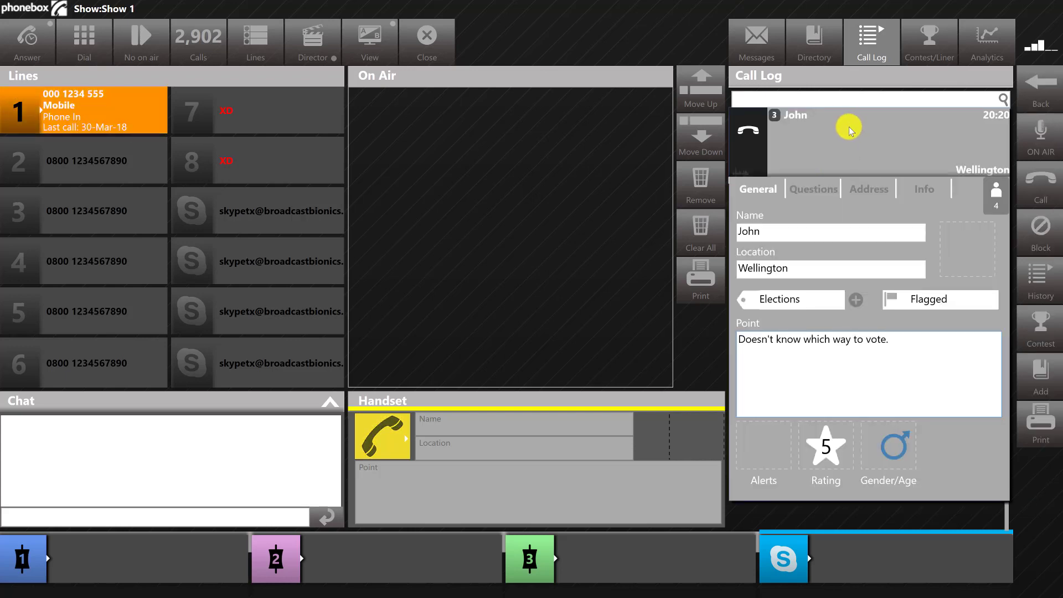
pyautogui.click(1042, 196)
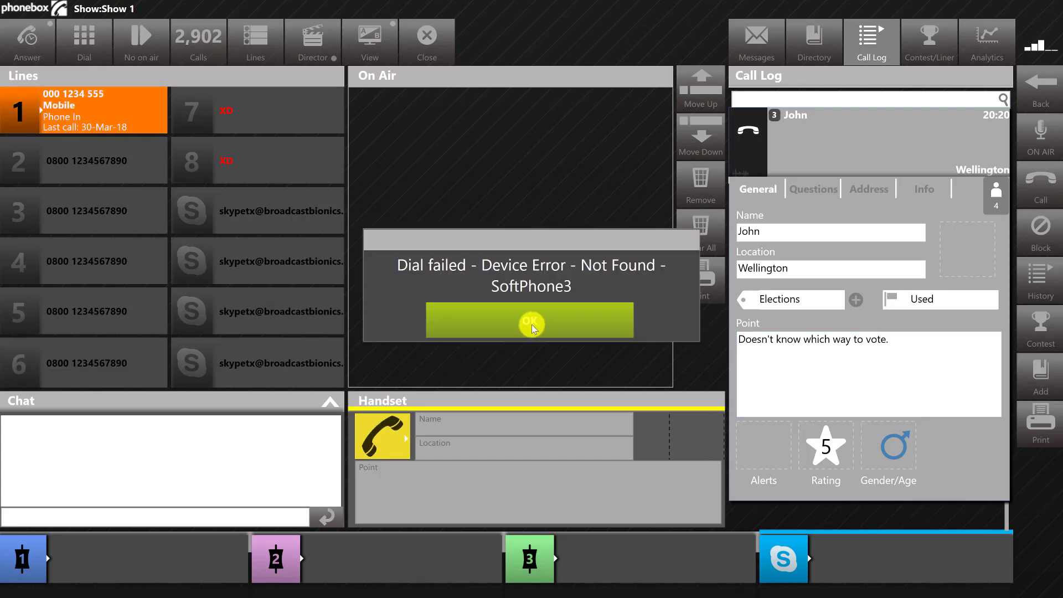
pyautogui.click(531, 325)
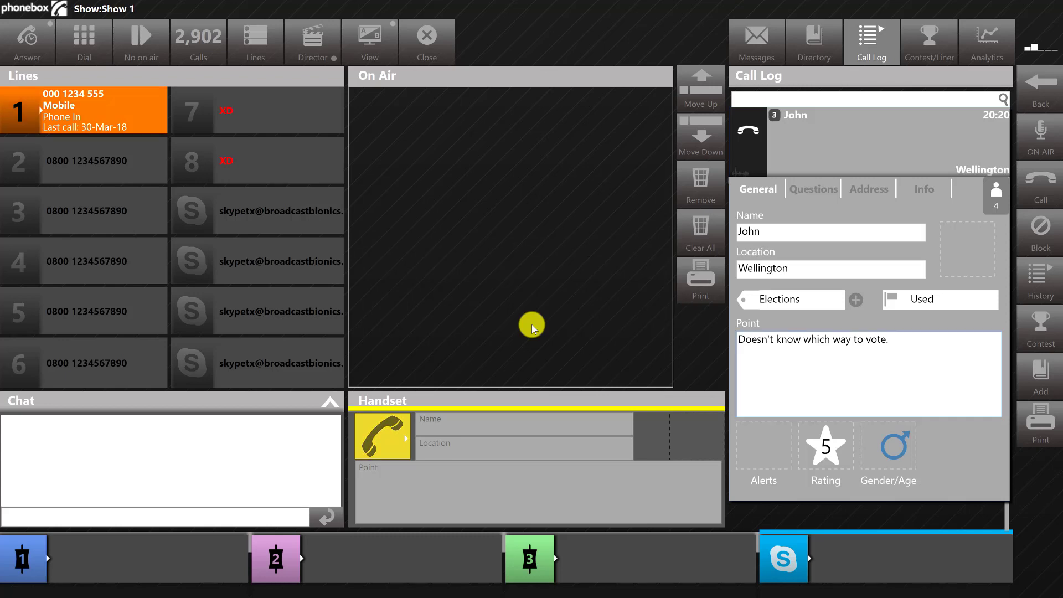
pyautogui.click(1049, 95)
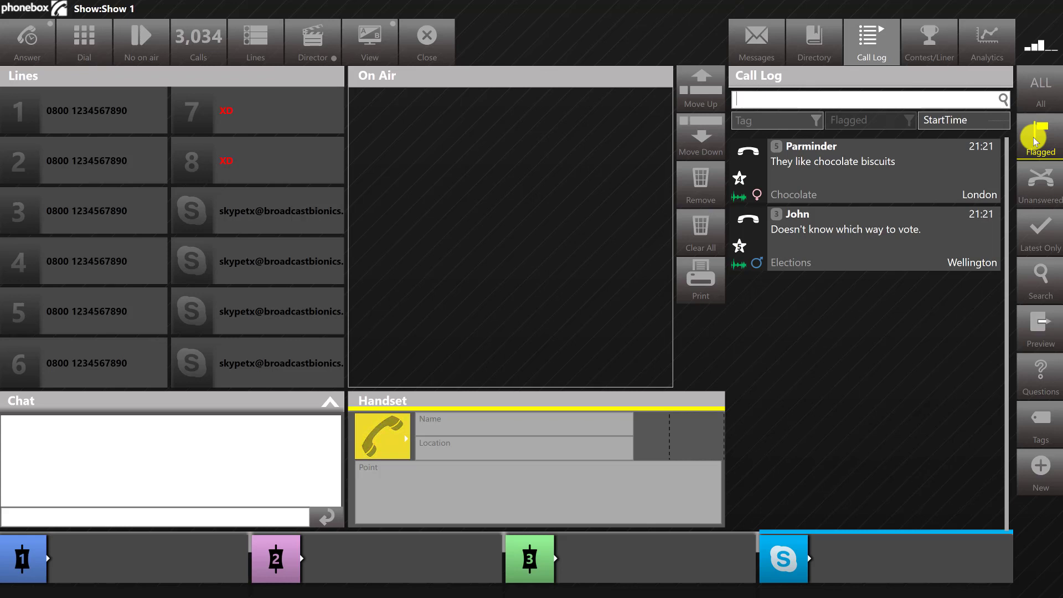
# Filter the flagged calls in the call log by the Elections tag.
pyautogui.click(1037, 95)
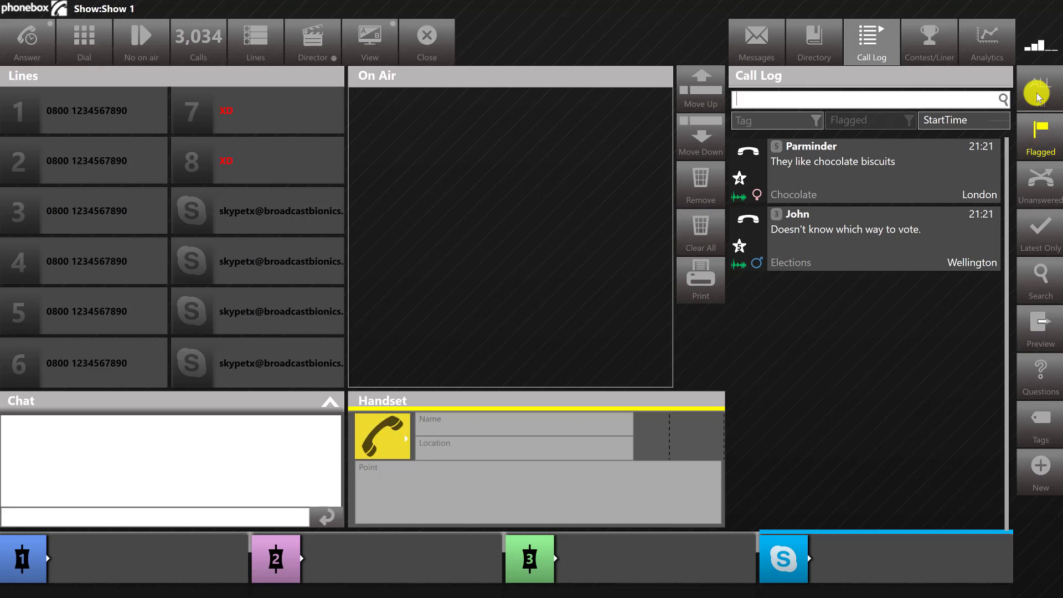
pyautogui.click(1040, 135)
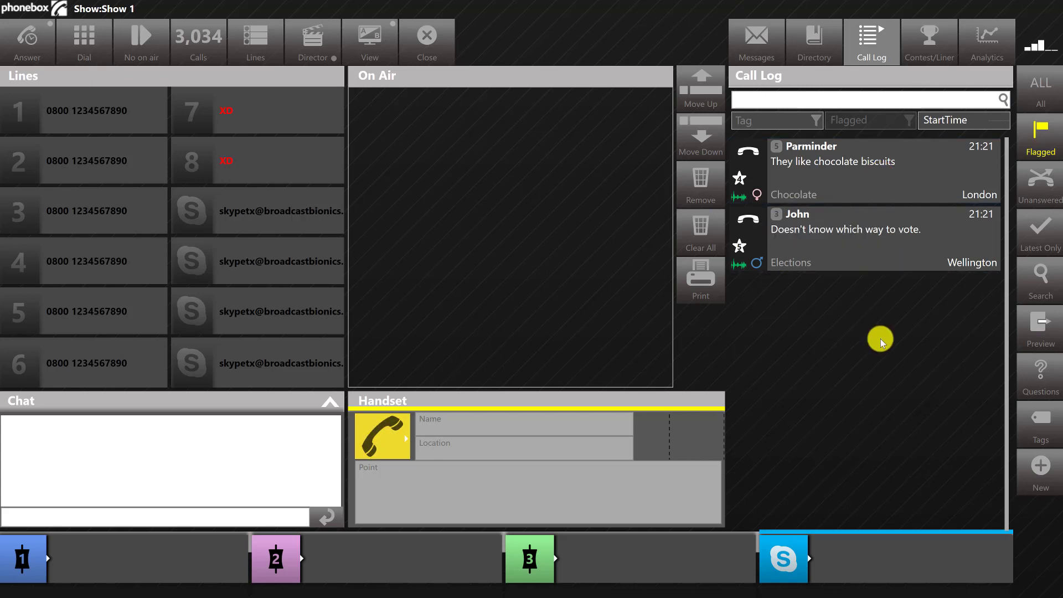
pyautogui.click(793, 120)
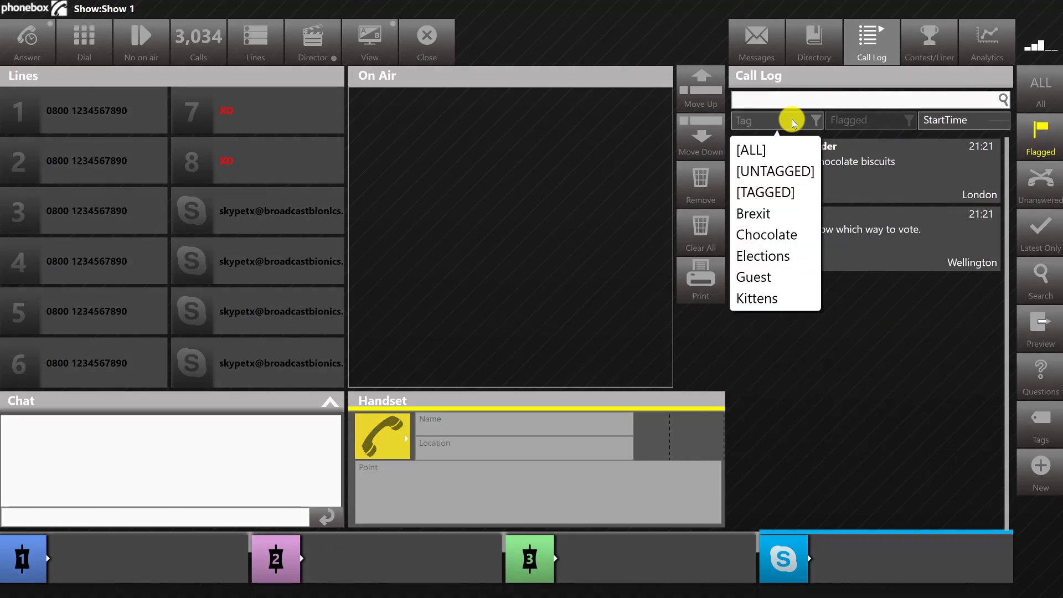
pyautogui.click(755, 258)
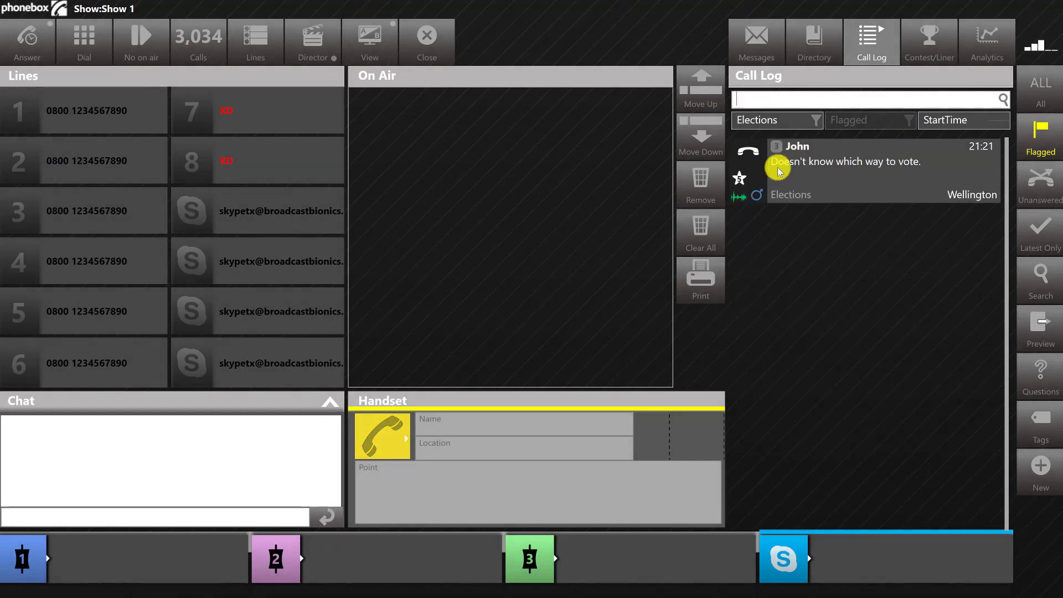
# Reset the tag filter to [ALL] and sort the flagged calls by rating.
pyautogui.click(772, 123)
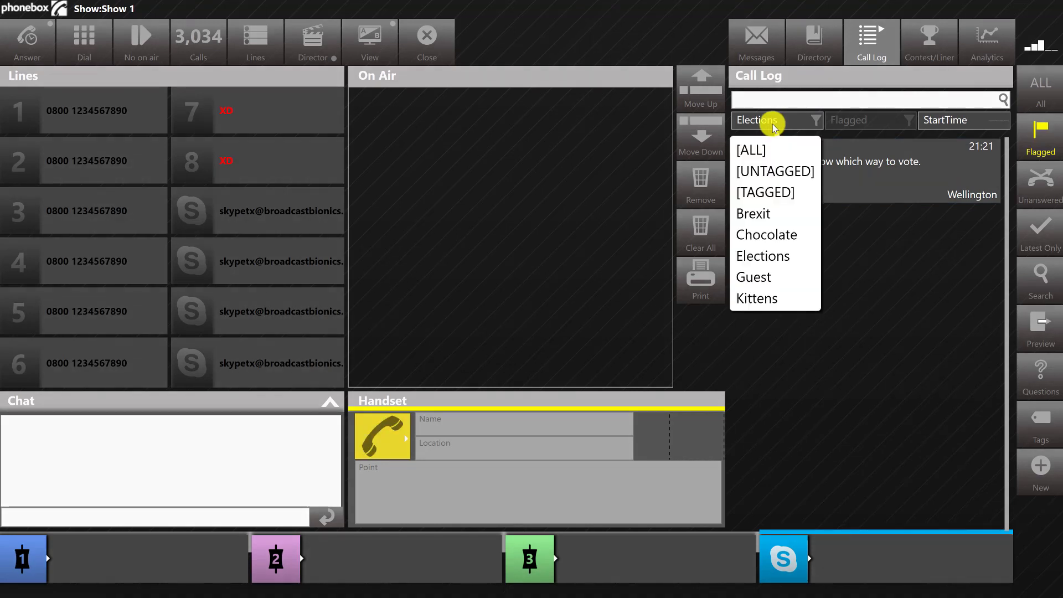
pyautogui.click(756, 152)
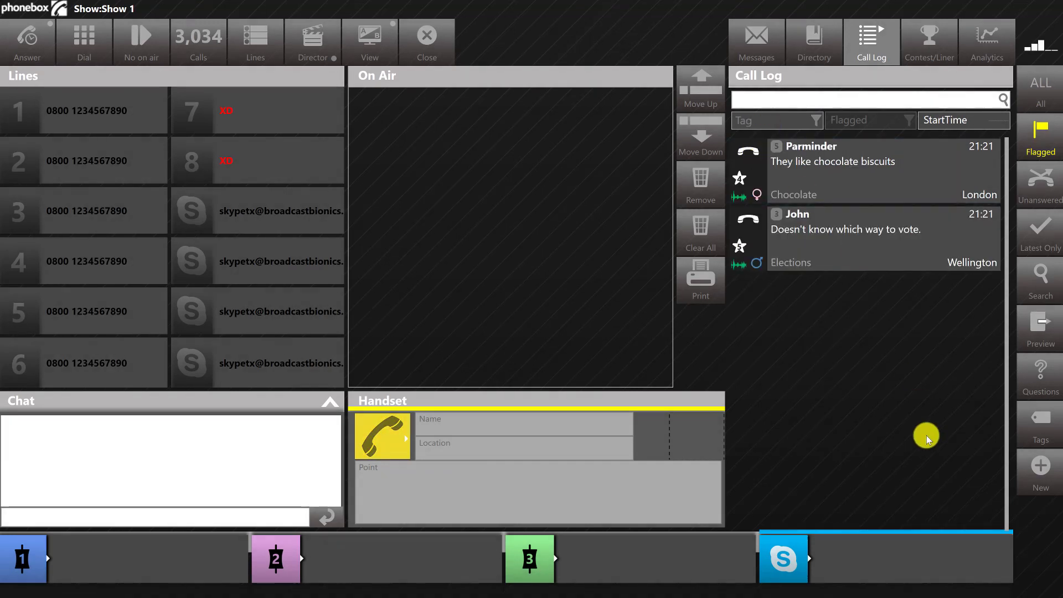
pyautogui.click(951, 123)
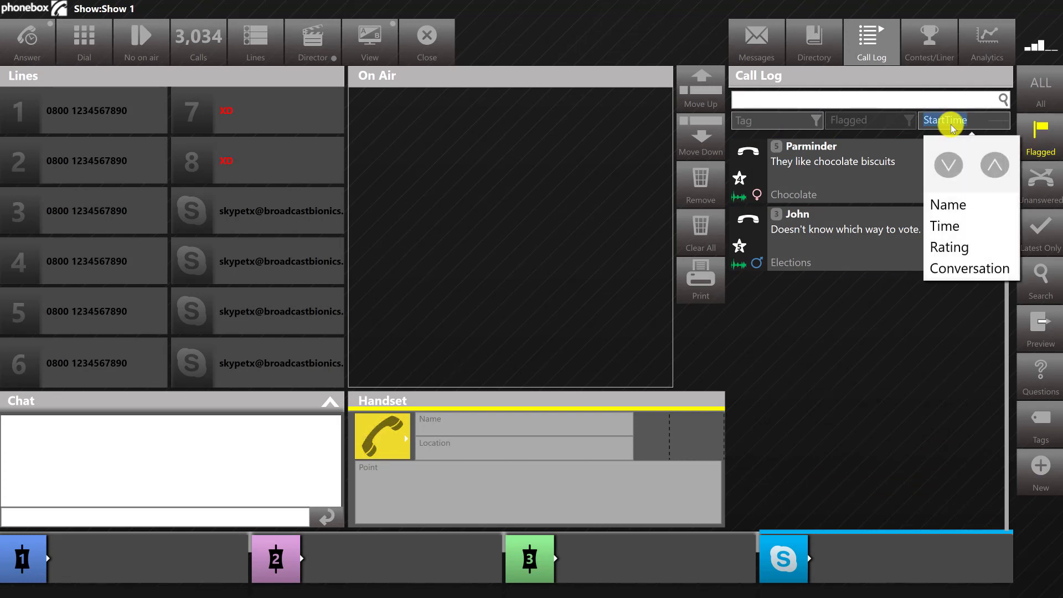
pyautogui.click(954, 249)
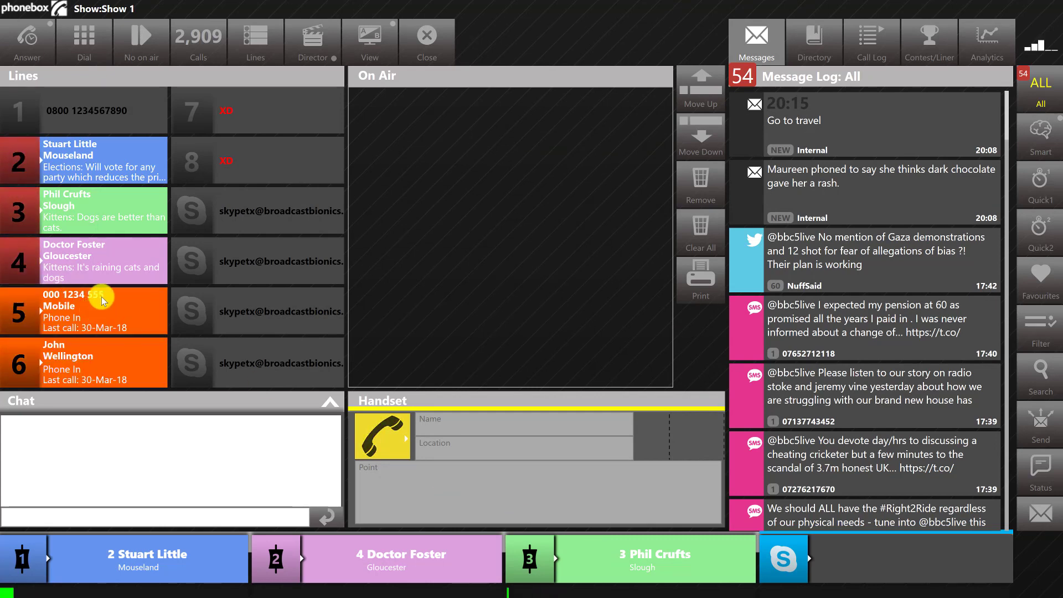
# Add the calls on lines 4, 2 and 3, in that order, to the On Air queue.
pyautogui.moveTo(80, 263); pyautogui.dragTo(468, 164)
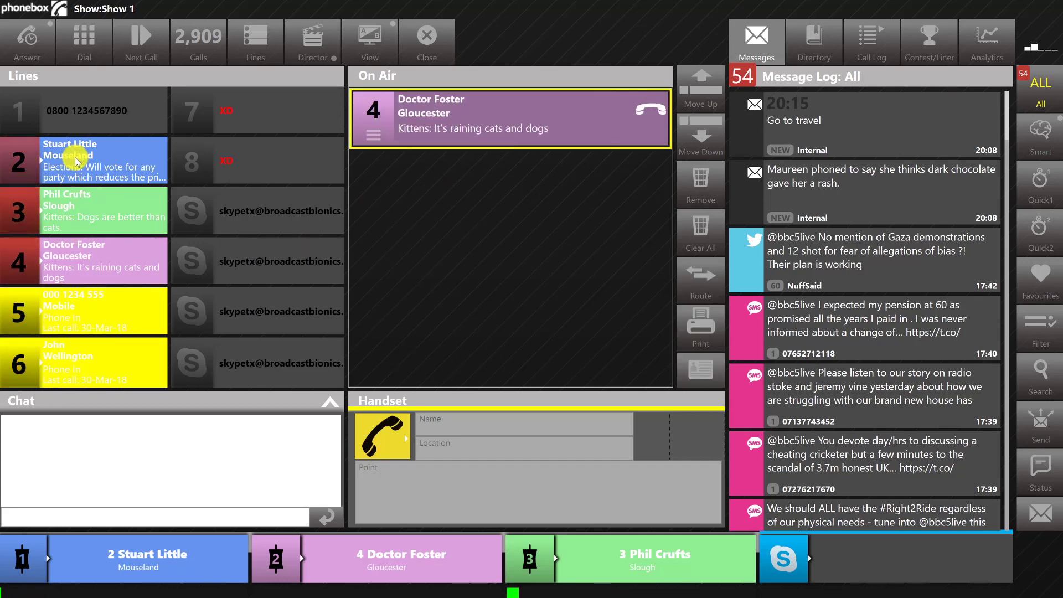
pyautogui.moveTo(76, 165); pyautogui.dragTo(435, 239)
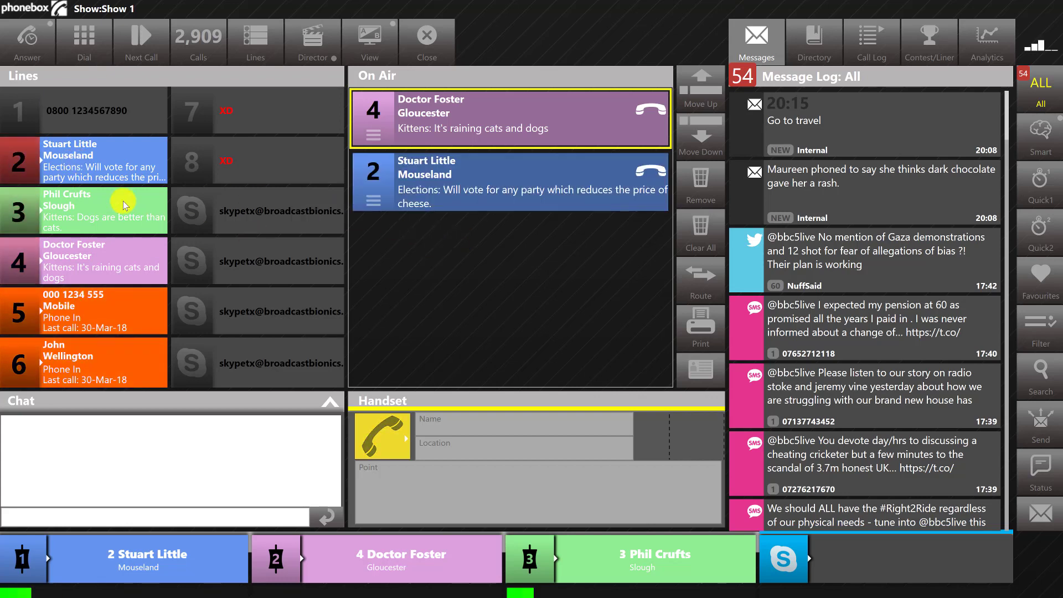
pyautogui.moveTo(108, 212); pyautogui.dragTo(510, 303)
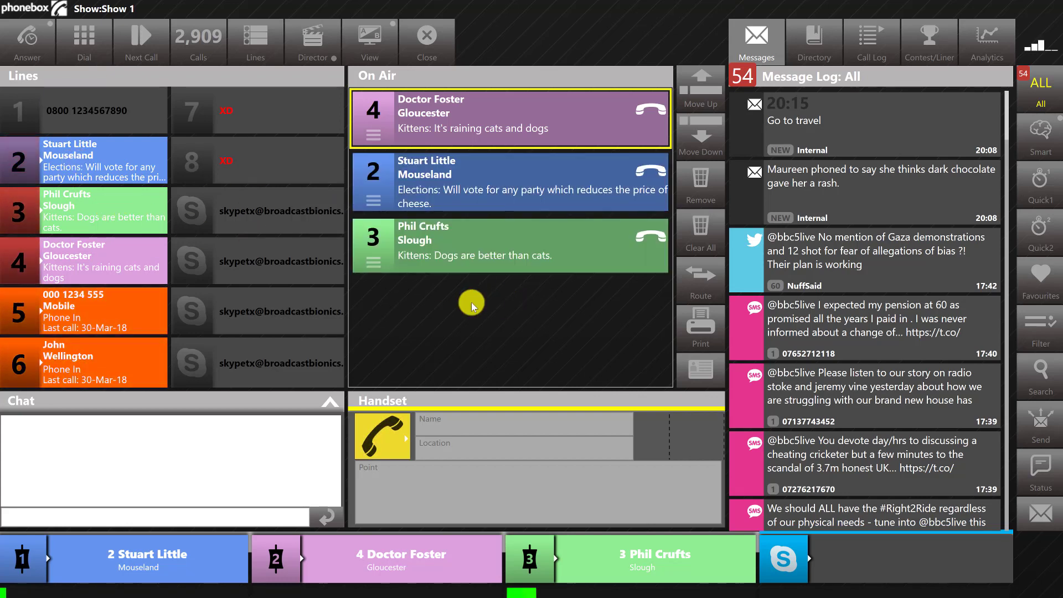
# Try to move the line 3 call above the line 2 call in the On Air queue.
pyautogui.moveTo(377, 247); pyautogui.dragTo(396, 180)
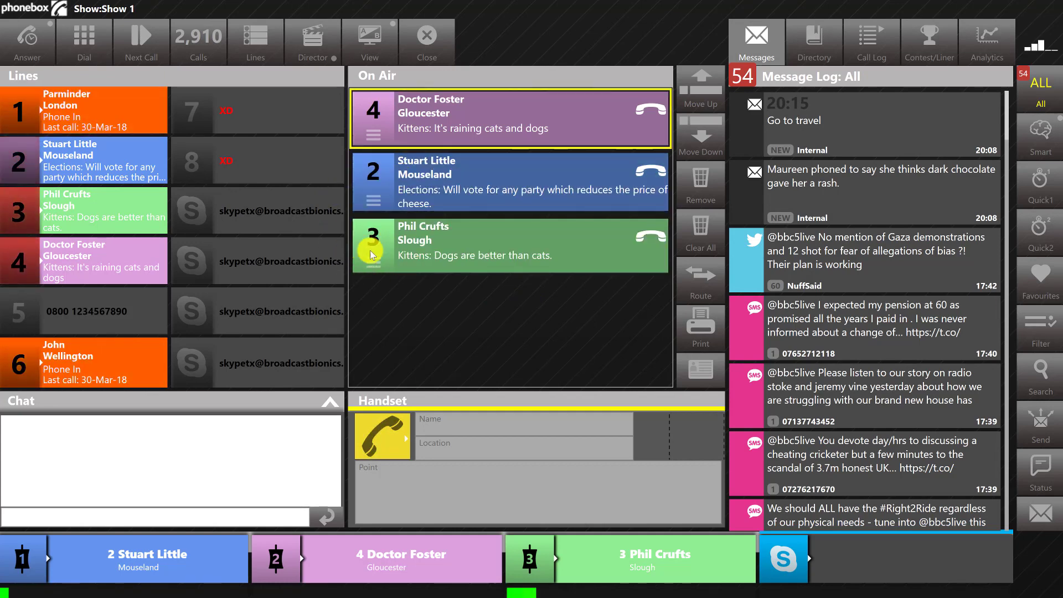
pyautogui.moveTo(370, 250); pyautogui.dragTo(485, 217)
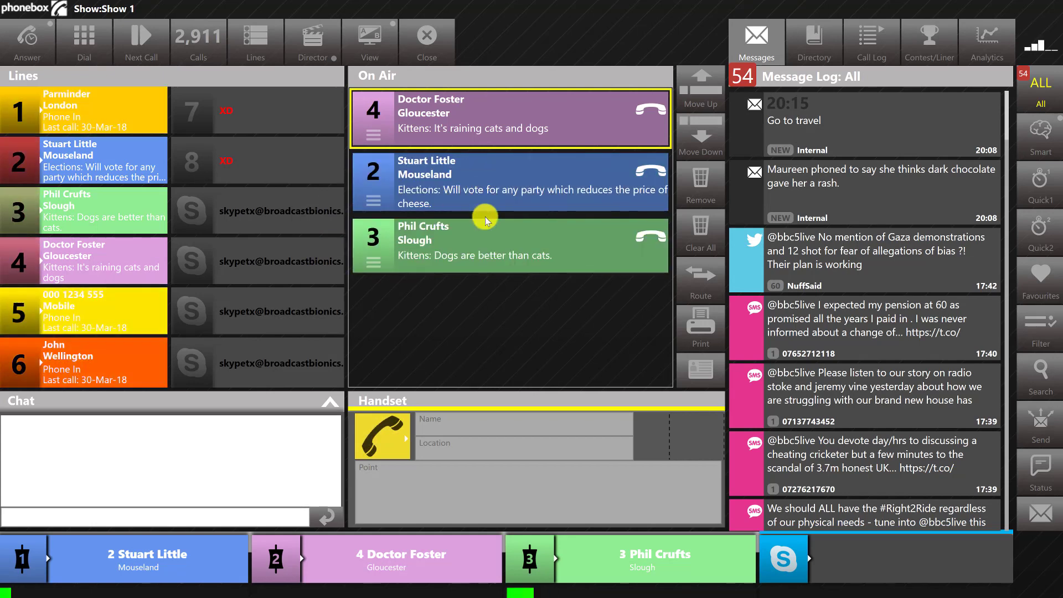
# Remove the line 3 call from the On Air queue and add it back below the line 2 call.
pyautogui.click(460, 242)
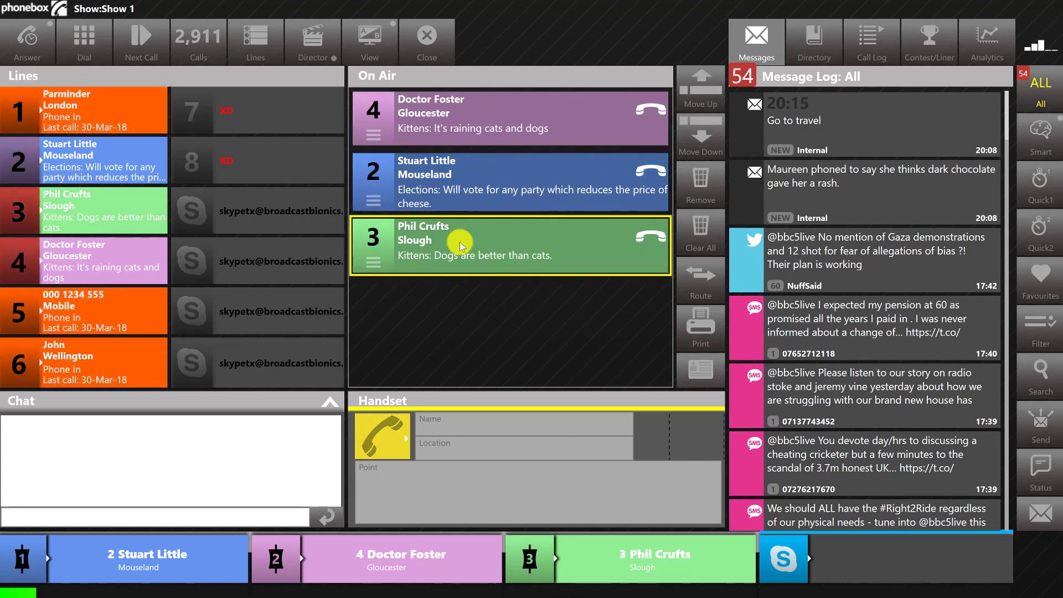
pyautogui.click(700, 187)
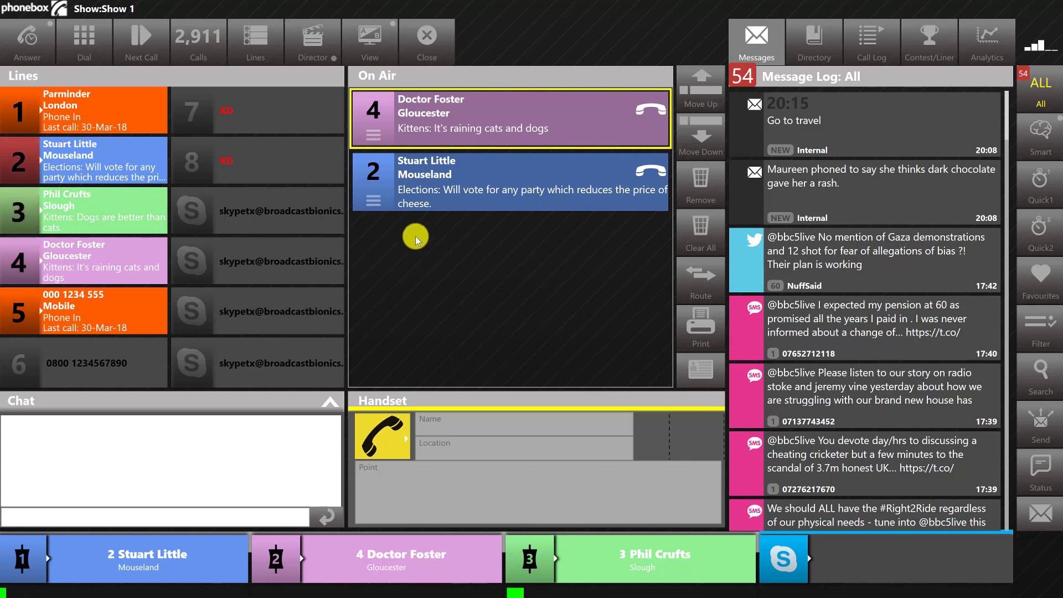
pyautogui.moveTo(415, 239); pyautogui.dragTo(437, 243)
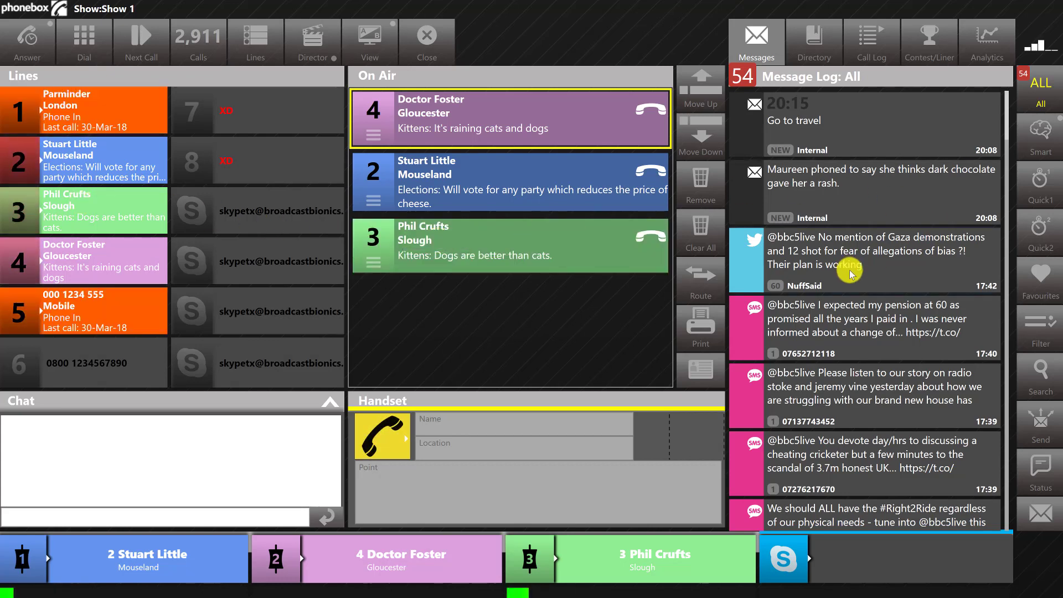
# Put the 17:34 tweet about disabled people's experiences on public transport with the wheelchair link into the On Air queue.
pyautogui.scroll(-10, 850, 273)
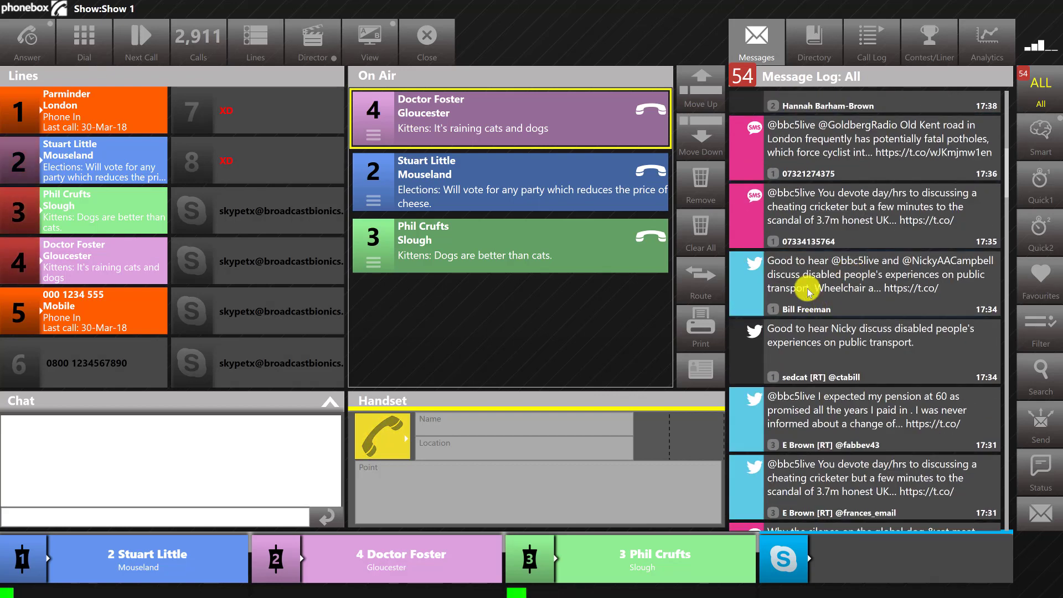
pyautogui.click(809, 289)
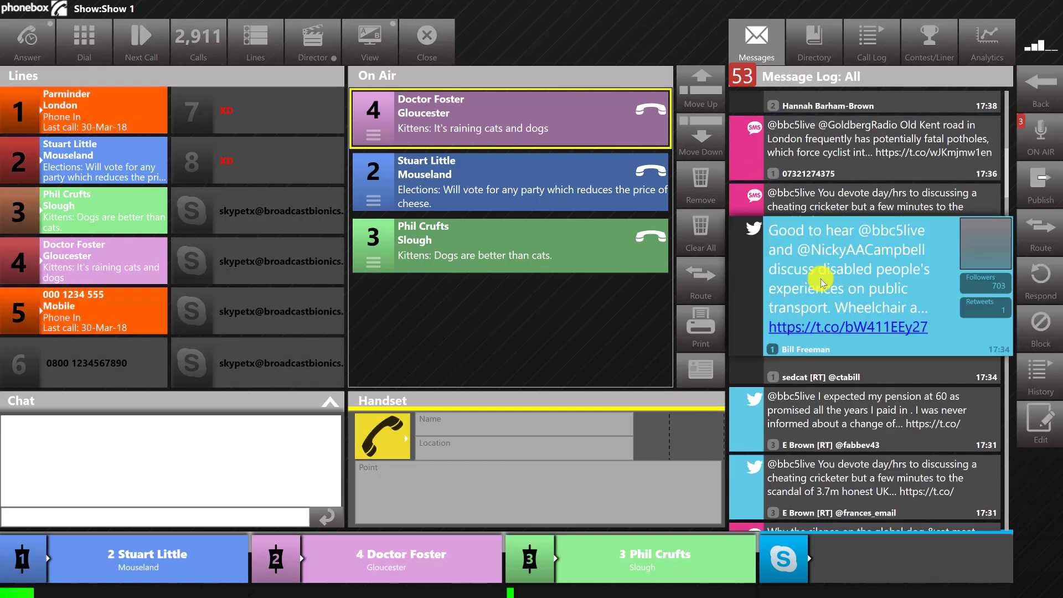
pyautogui.click(1041, 136)
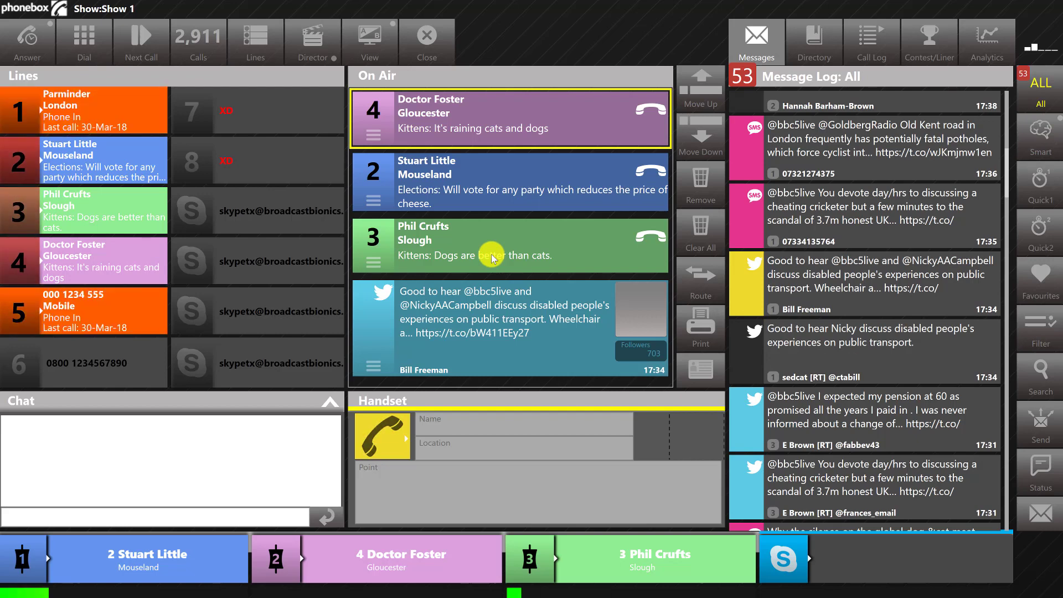
# Create a manual note reading "Go to travel" and send it straight to the end of the On Air queue.
pyautogui.click(1040, 513)
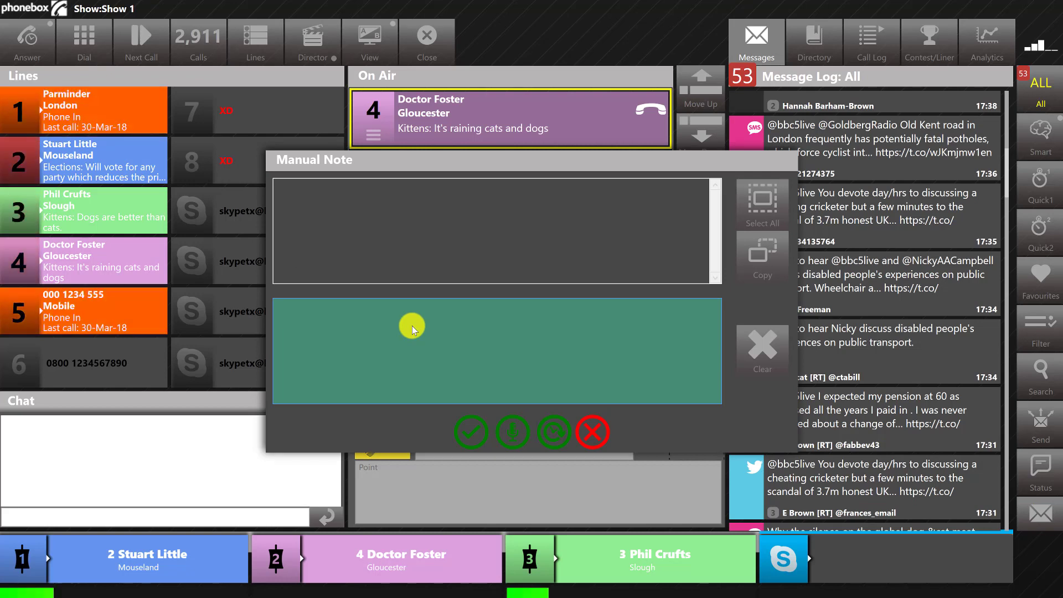
pyautogui.write('Go to ')
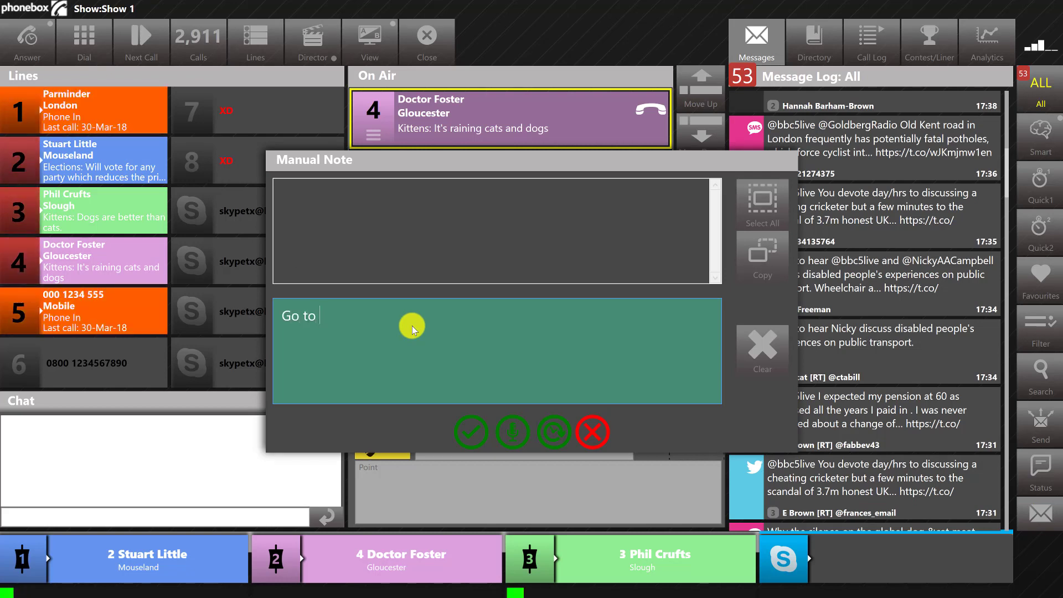
pyautogui.write('travel')
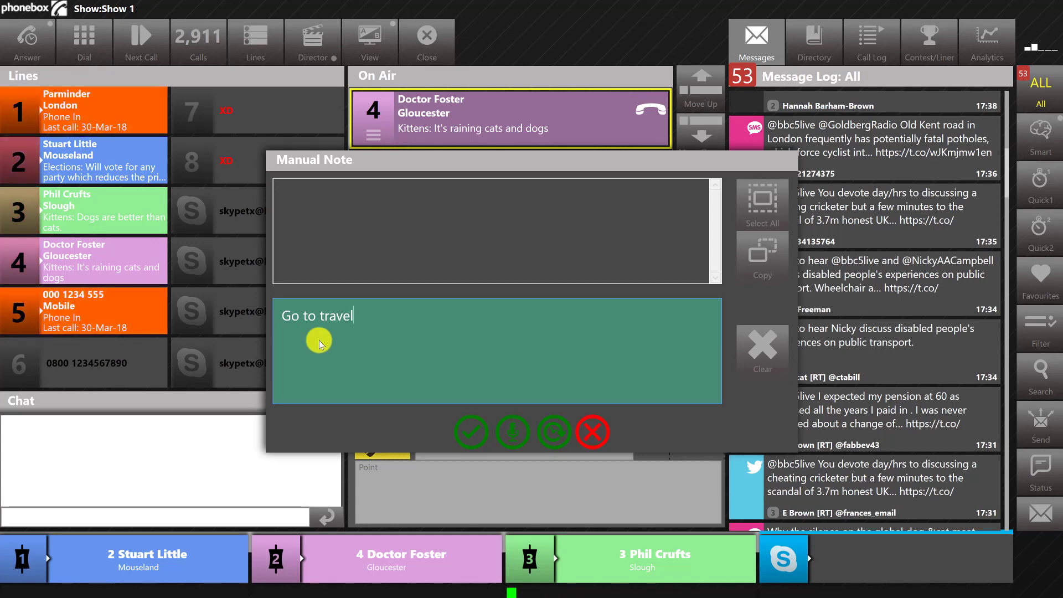
pyautogui.click(510, 433)
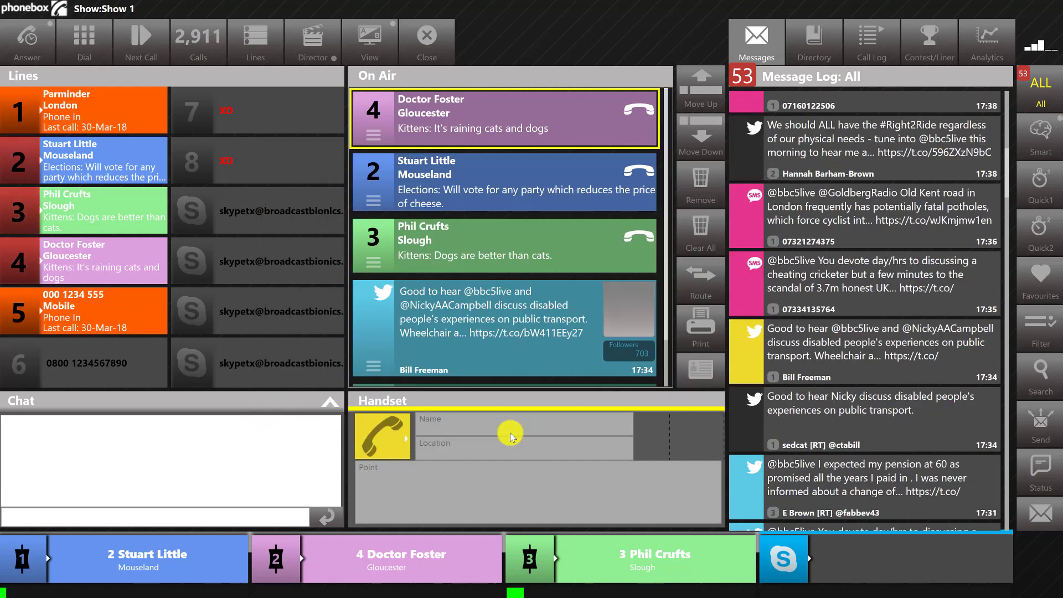
pyautogui.scroll(-1, 447, 297)
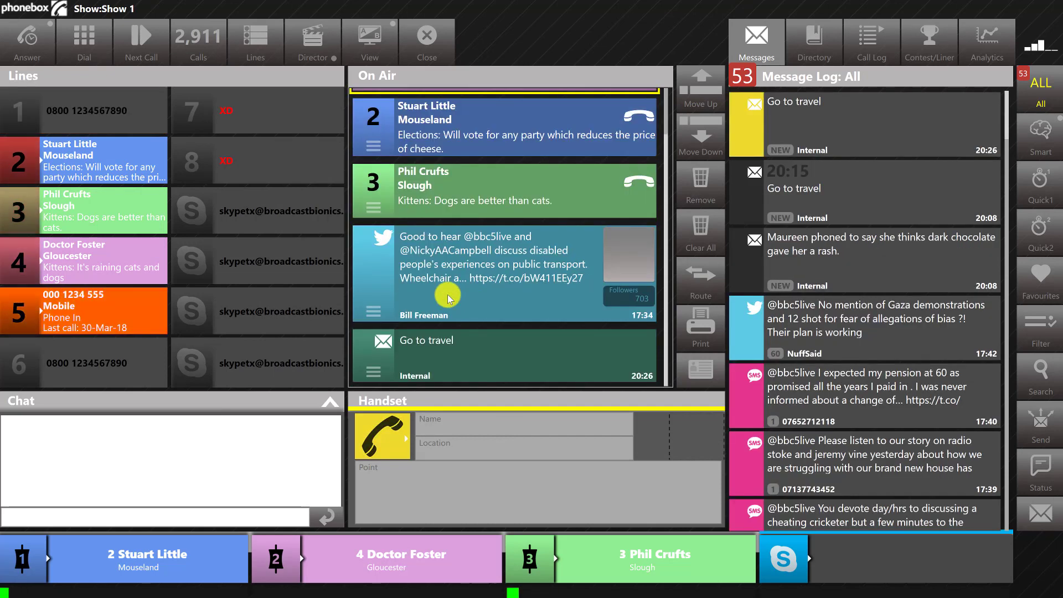
pyautogui.scroll(1, 445, 292)
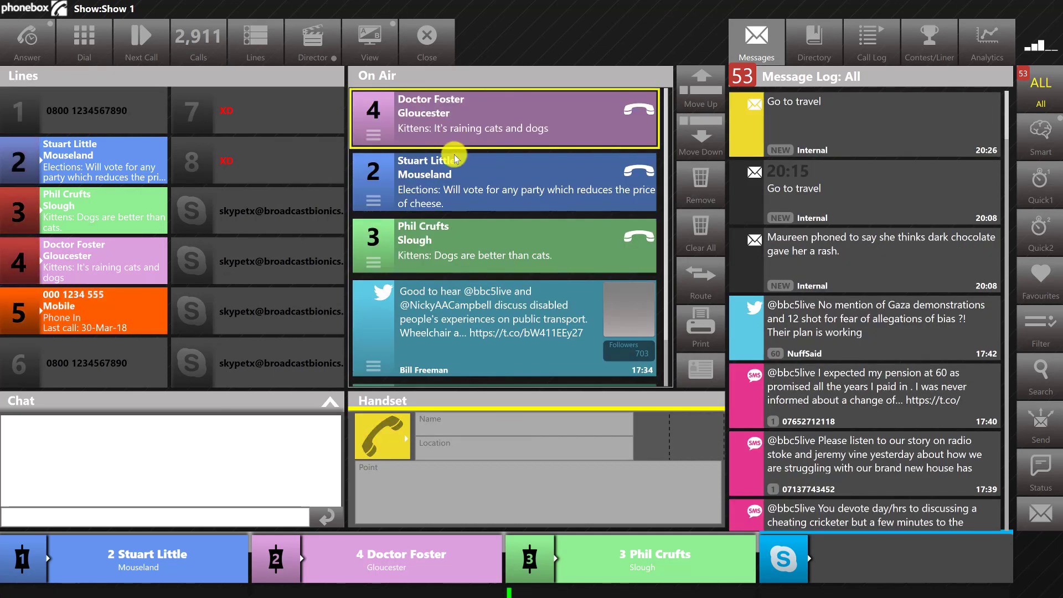
# Switch to the Presenter - On Air view and remove the line 4 call from the On Air queue.
pyautogui.click(368, 37)
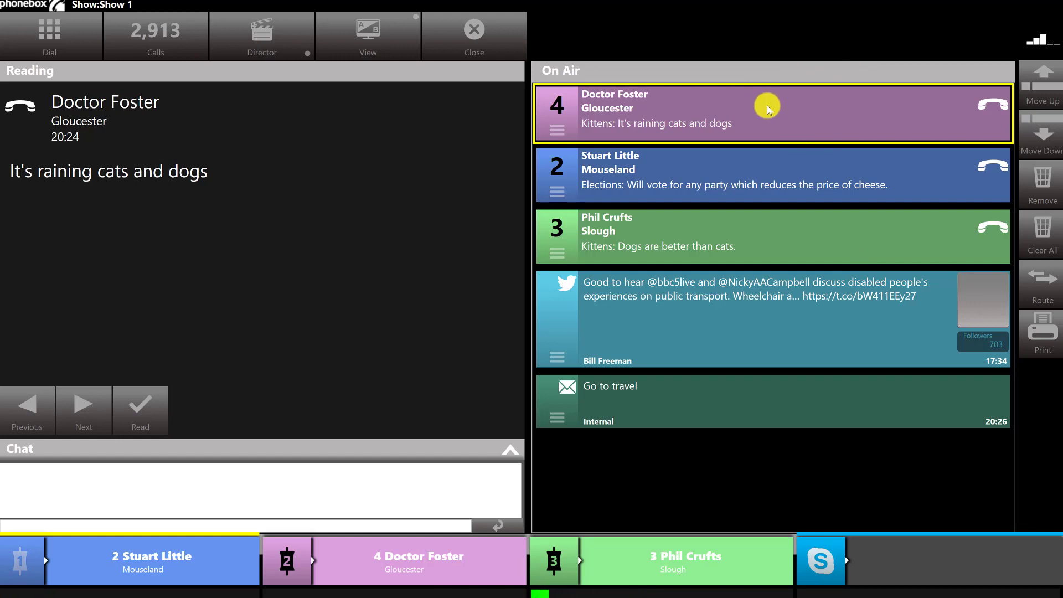
pyautogui.click(1041, 191)
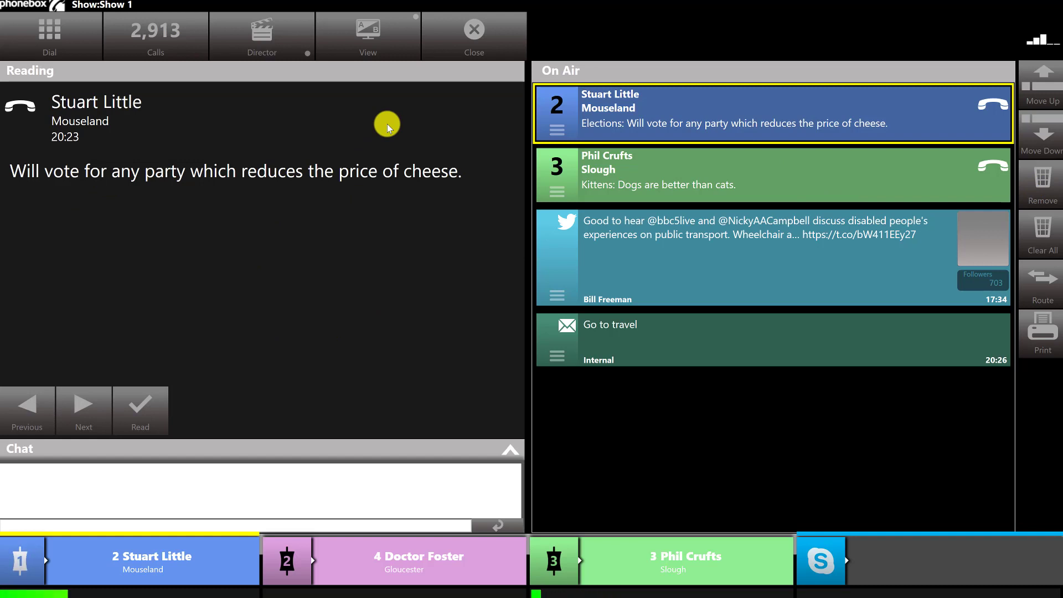
# Switch to the Three Column view and remove the line 2 call from the On Air queue.
pyautogui.click(375, 51)
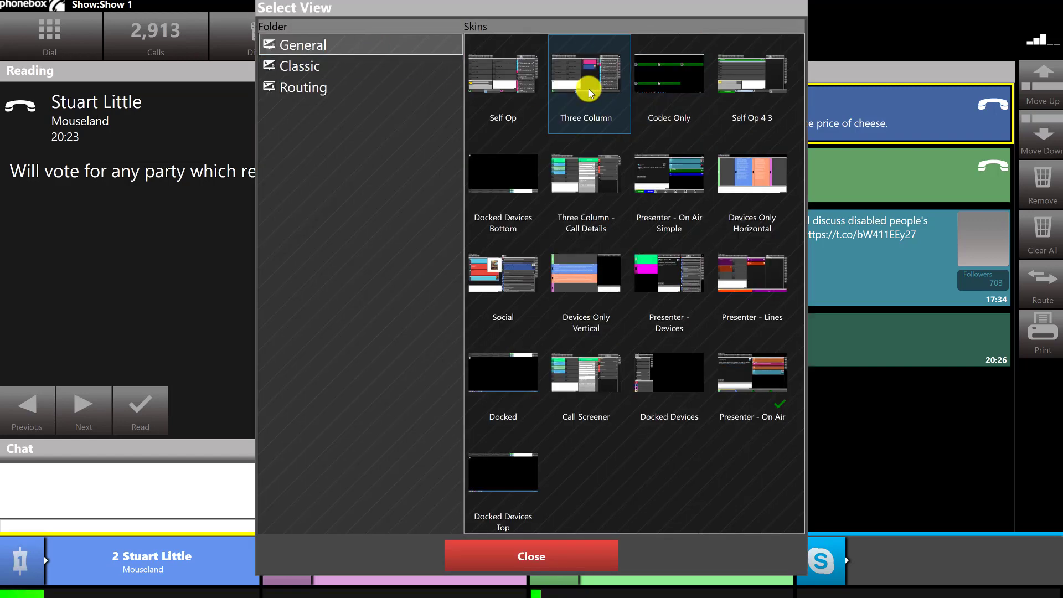
pyautogui.click(588, 90)
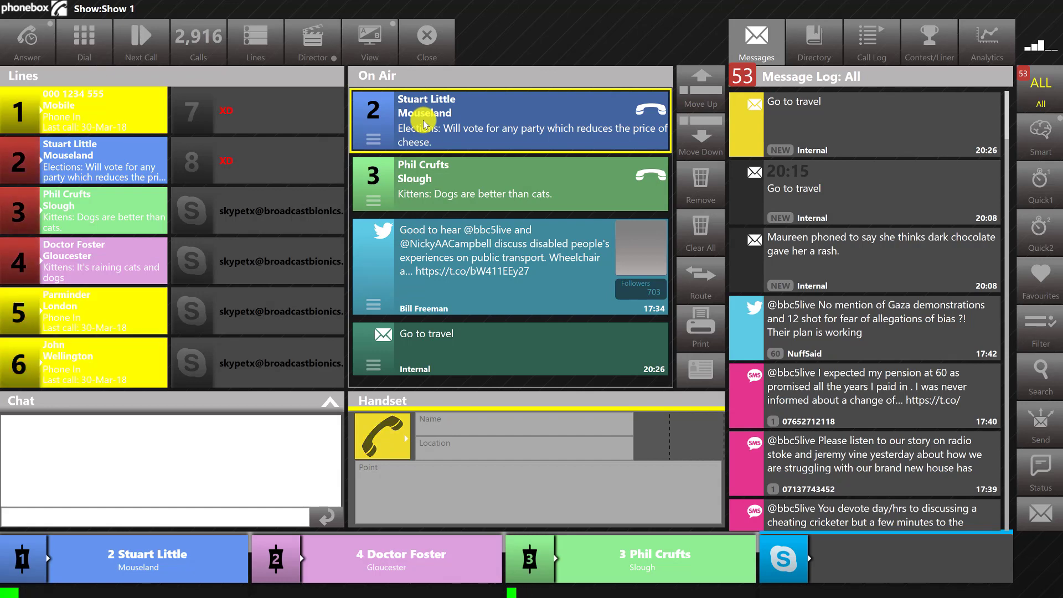
pyautogui.click(697, 184)
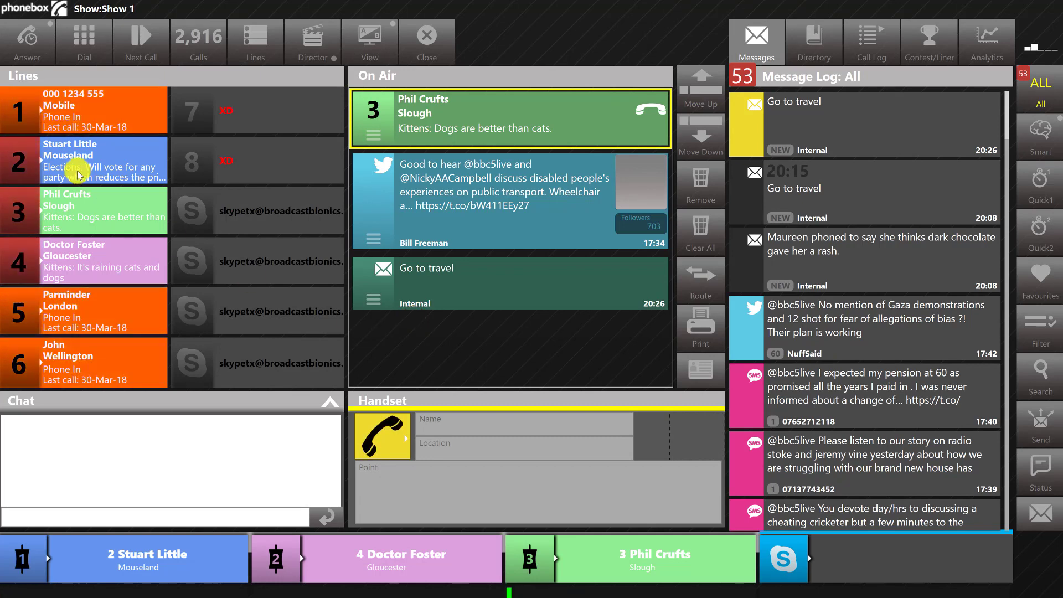
# Transfer the line 2 call to the handset and hang it up.
pyautogui.moveTo(71, 162); pyautogui.dragTo(501, 443)
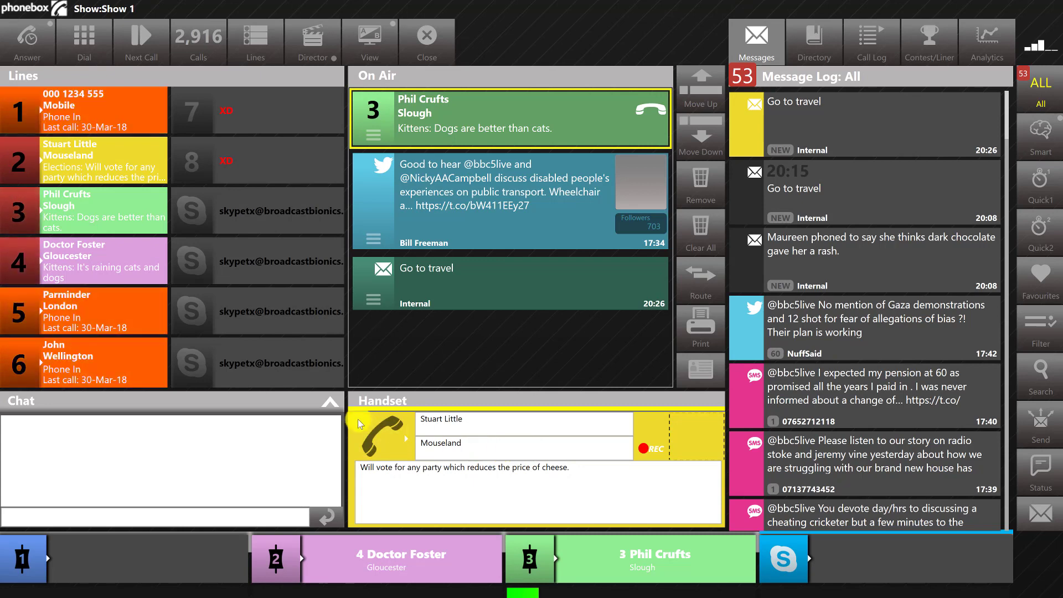
pyautogui.click(377, 433)
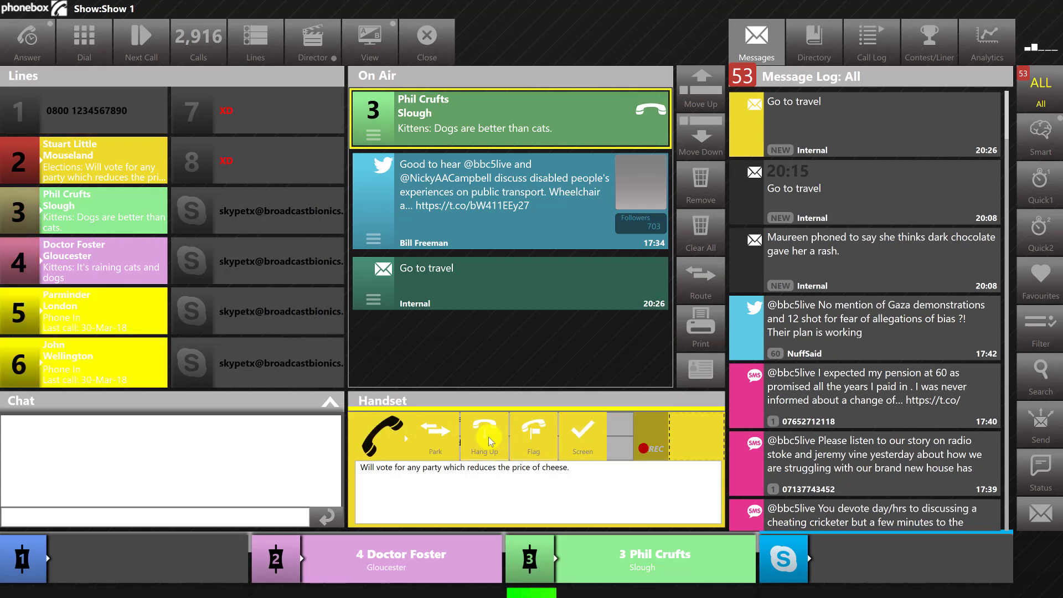
pyautogui.click(488, 437)
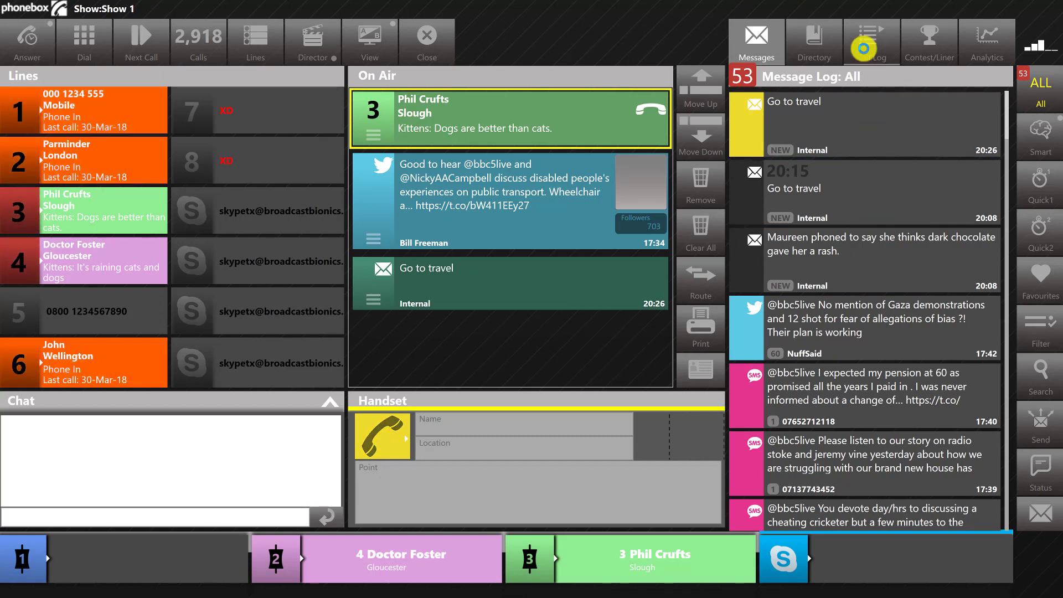
# Open the call log in place of the message log.
pyautogui.click(862, 49)
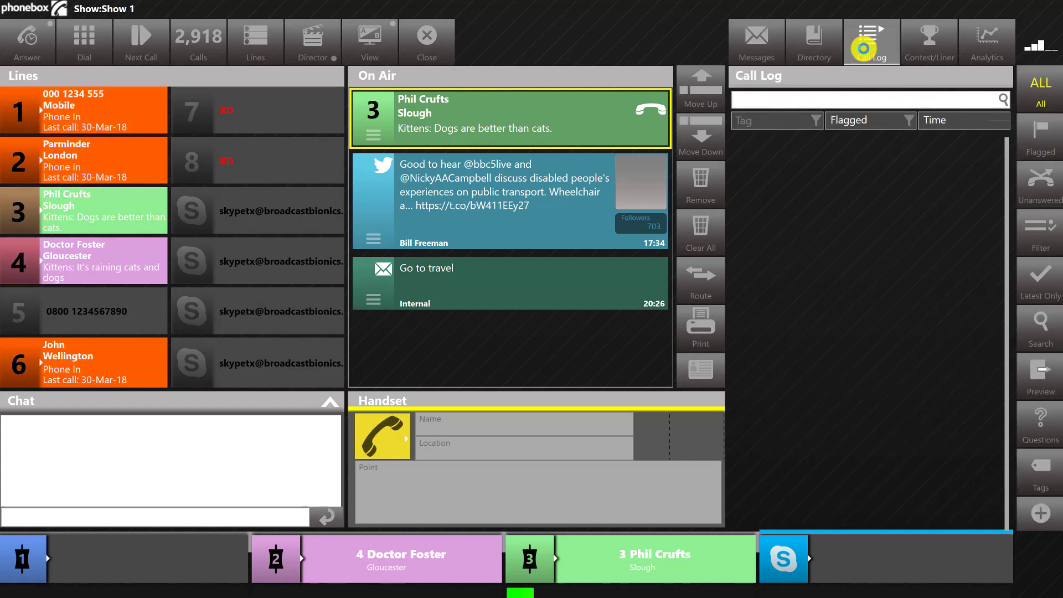